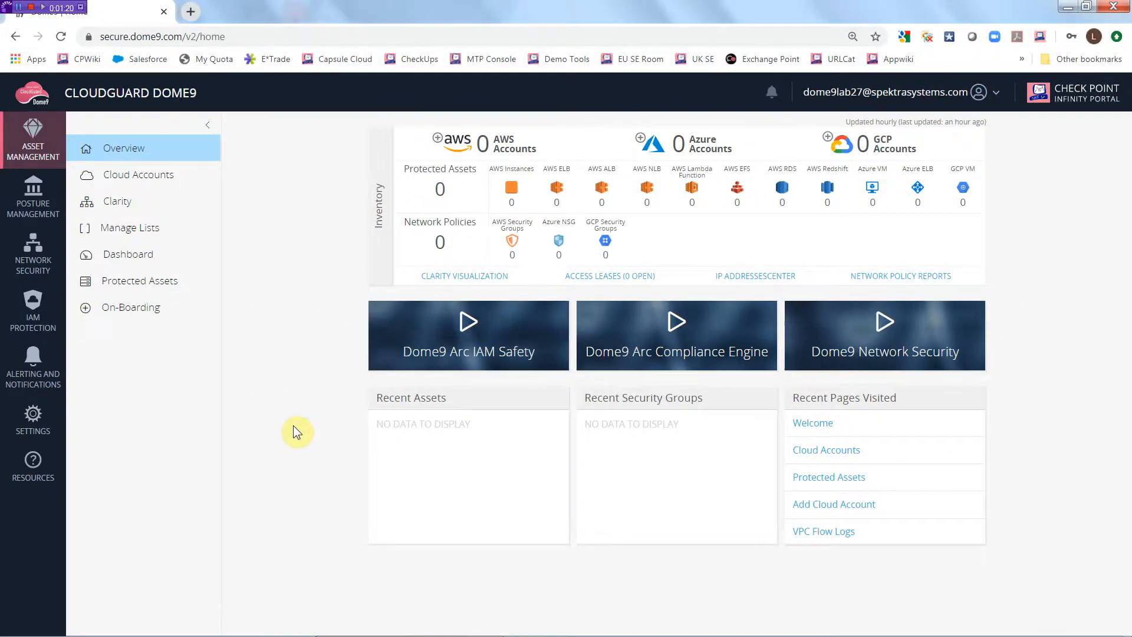
- Switch to the AWS EC2 console and view the region's running instances
{"action": "key", "text": "alt+Tab"}
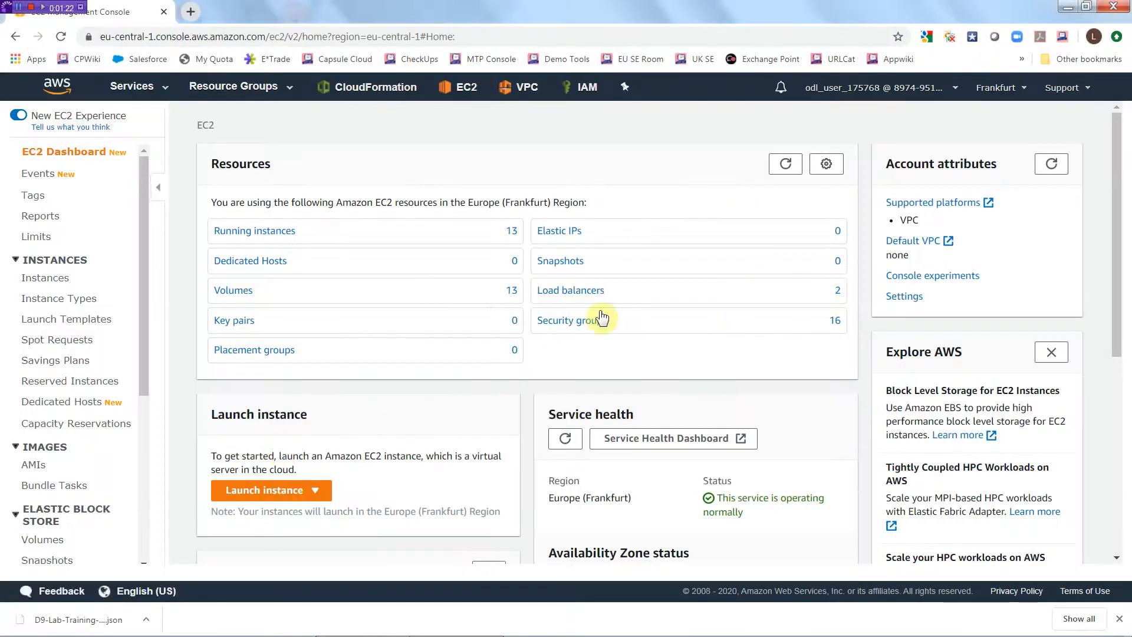
{"action": "left_click", "coordinate": [284, 236]}
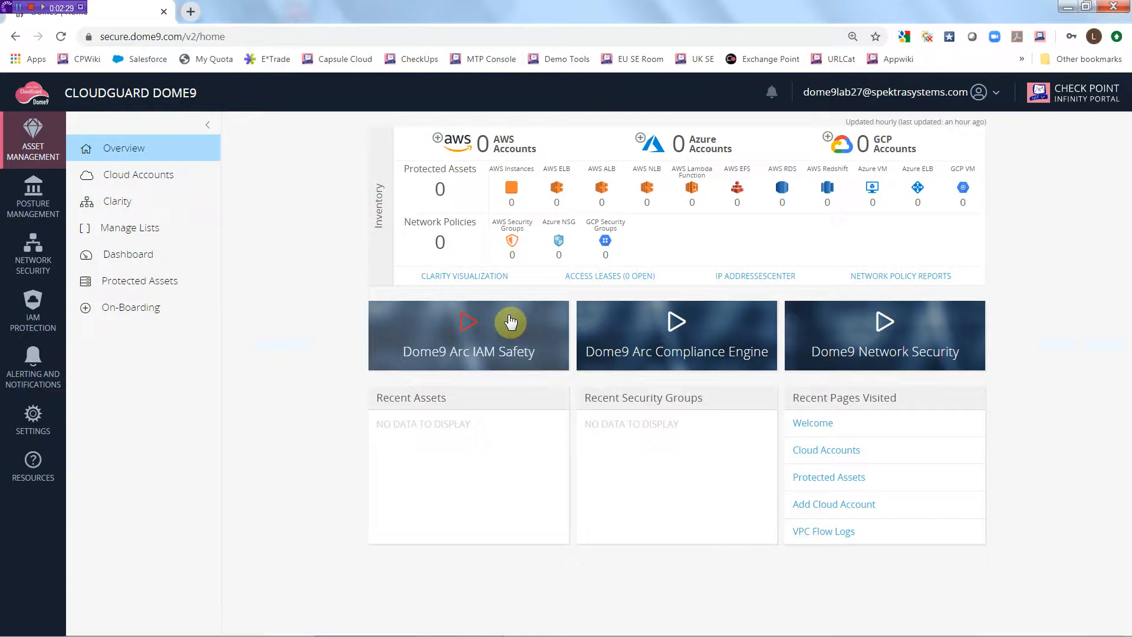
- In CloudGuard Dome9, start onboarding an Amazon cloud account in Monitor (Read-Only) mode
{"action": "left_click", "coordinate": [135, 178]}
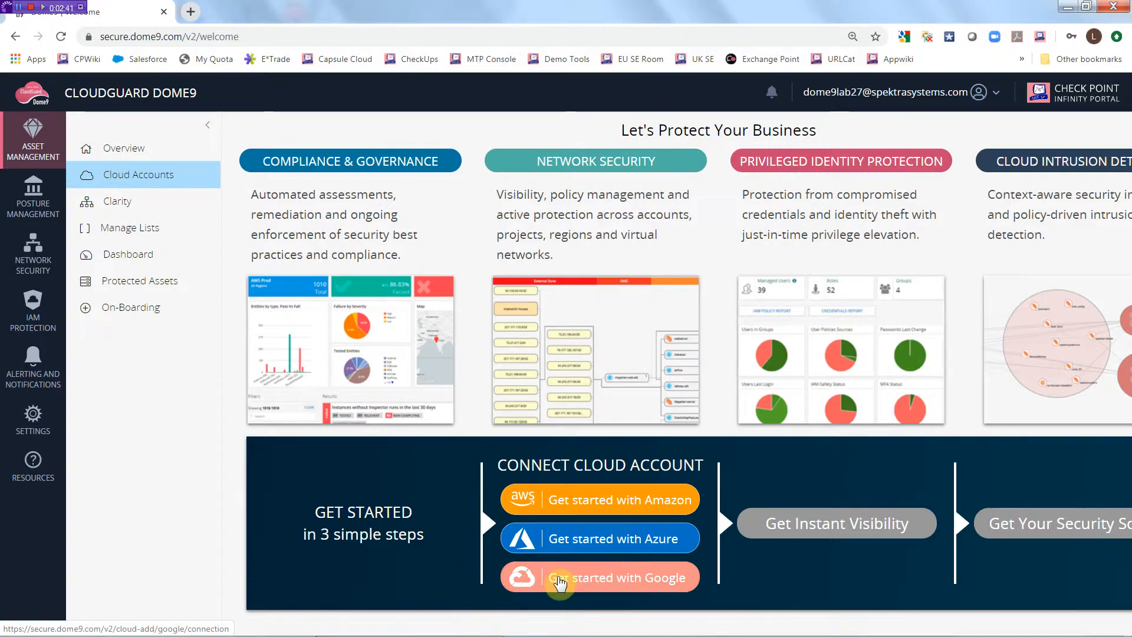
{"action": "left_click", "coordinate": [619, 501]}
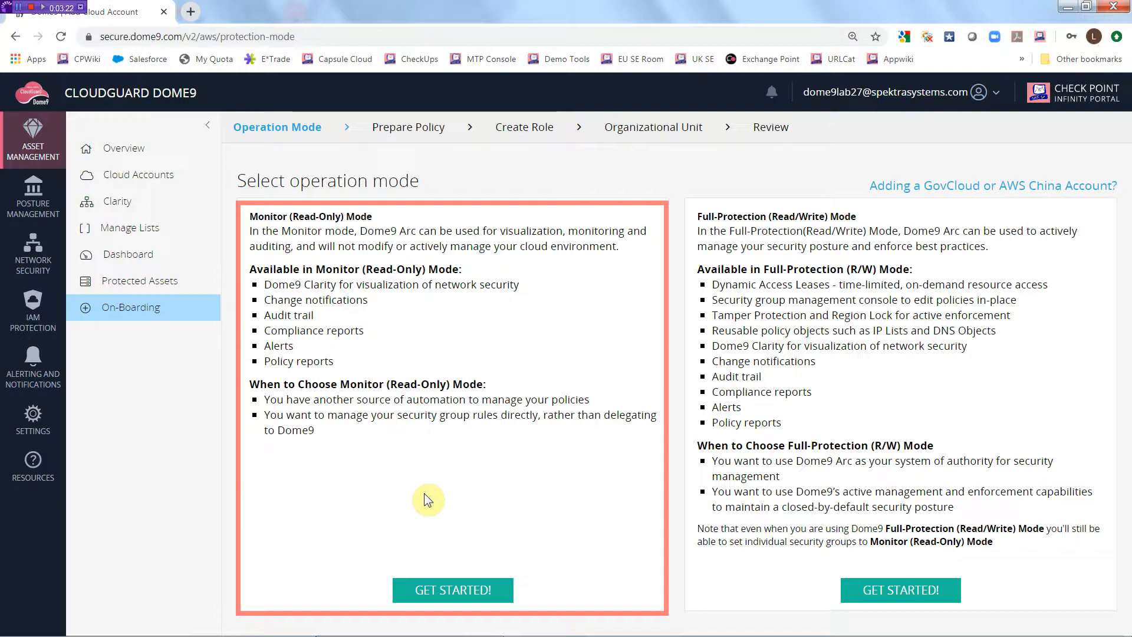
{"action": "left_click", "coordinate": [434, 583]}
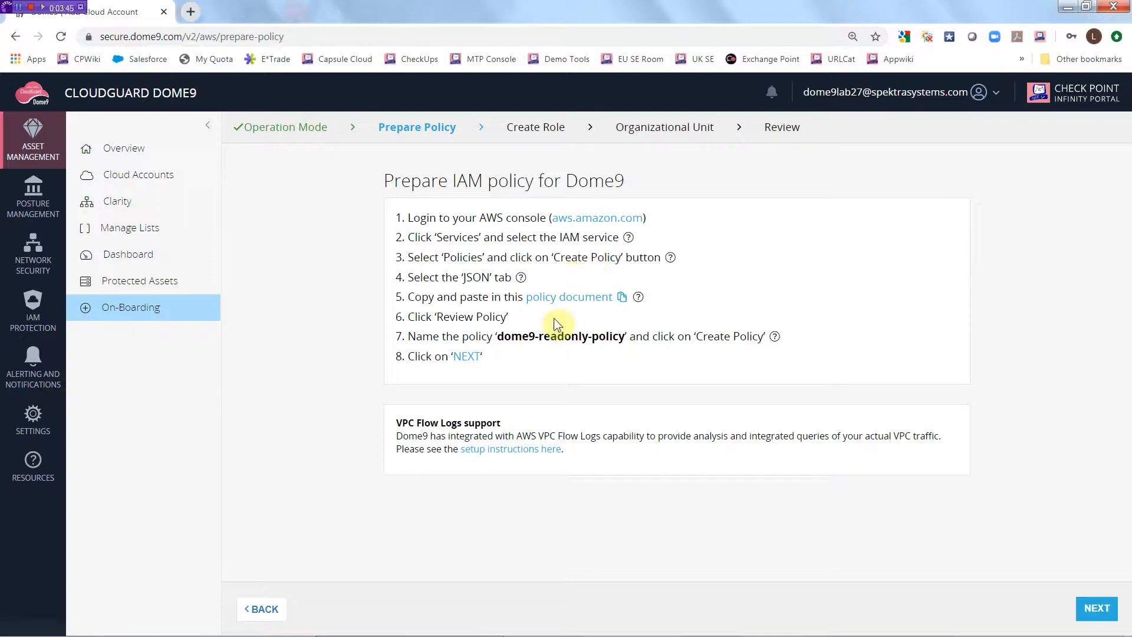
- Copy the Dome9 read-only policy document to the clipboard and close the document
{"action": "left_click", "coordinate": [582, 297]}
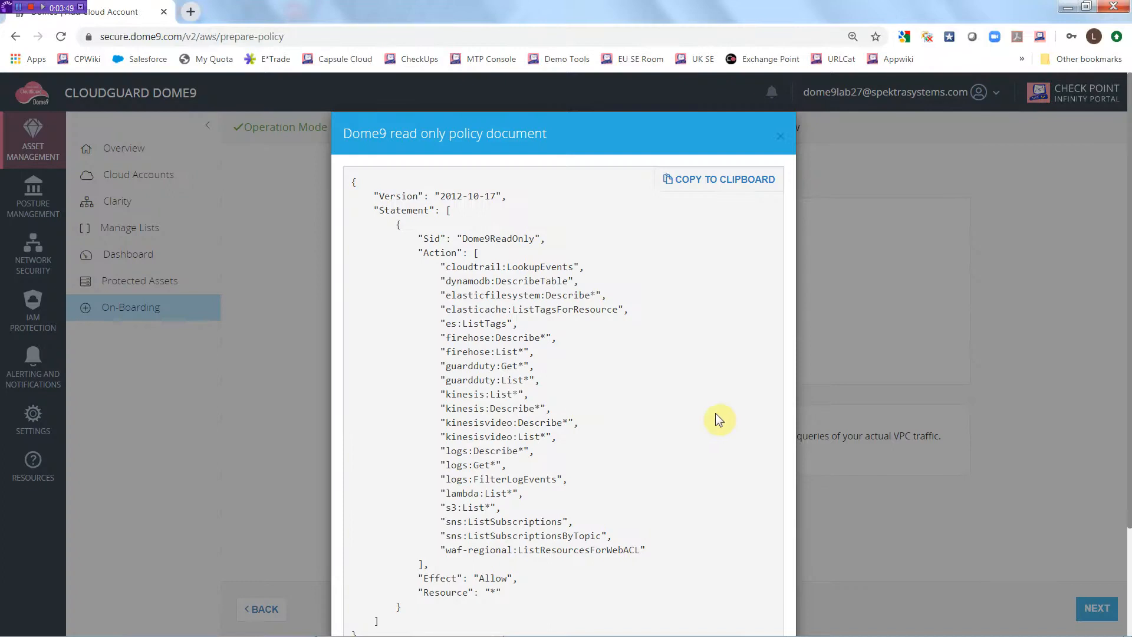
{"action": "scroll", "coordinate": [716, 401], "scroll_direction": "down", "scroll_amount": 2}
{"action": "scroll", "coordinate": [716, 400], "scroll_direction": "up", "scroll_amount": 2}
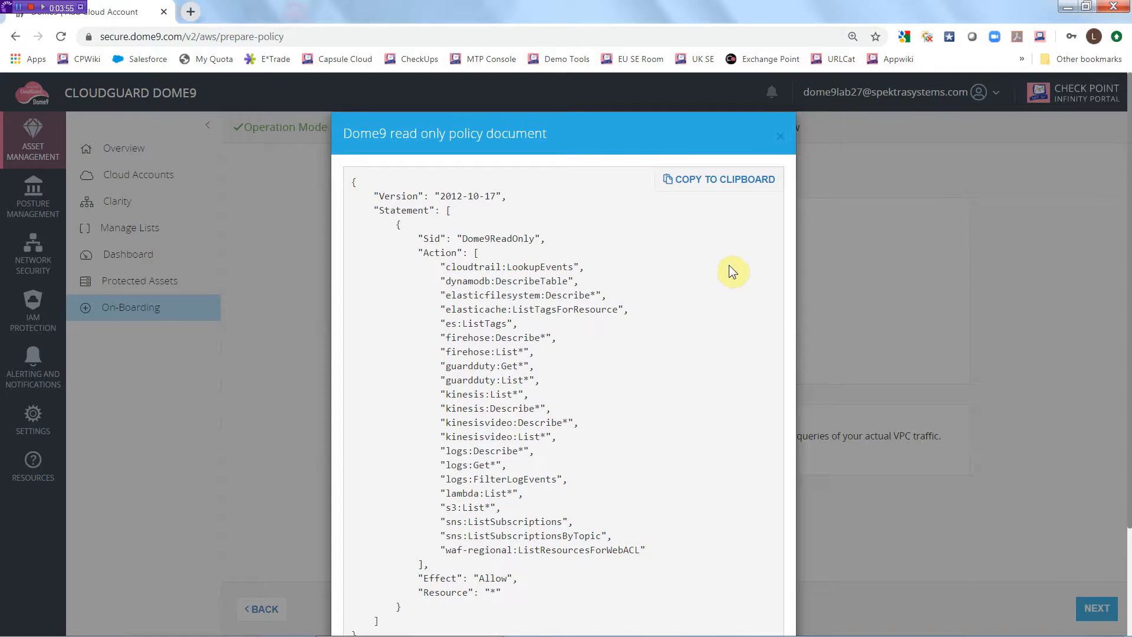
{"action": "left_click", "coordinate": [712, 187]}
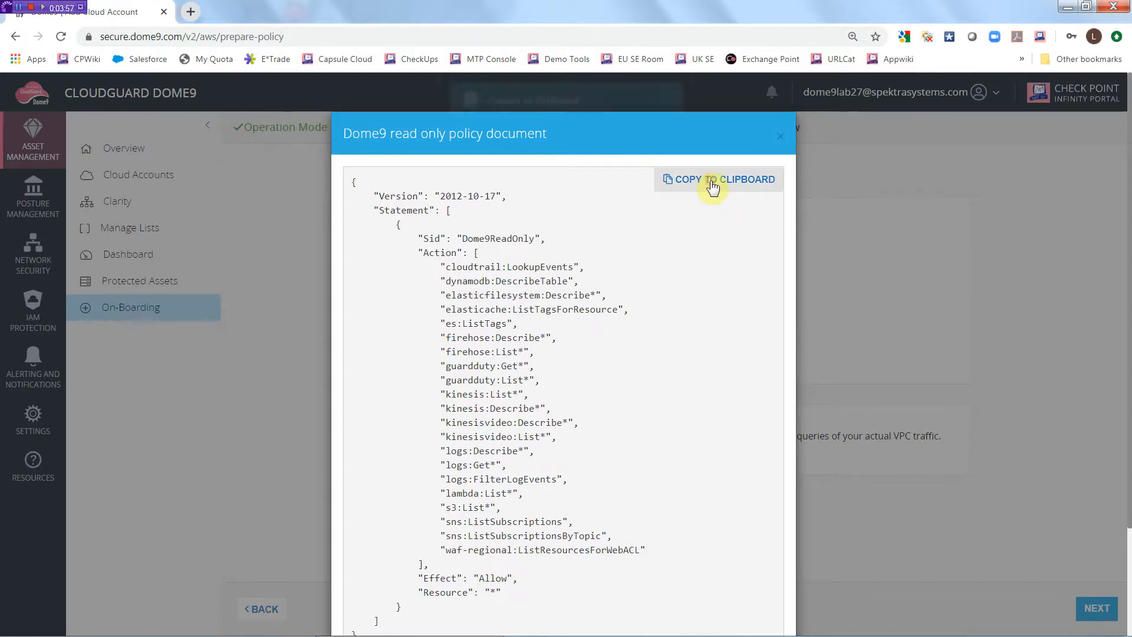
{"action": "left_click", "coordinate": [777, 143]}
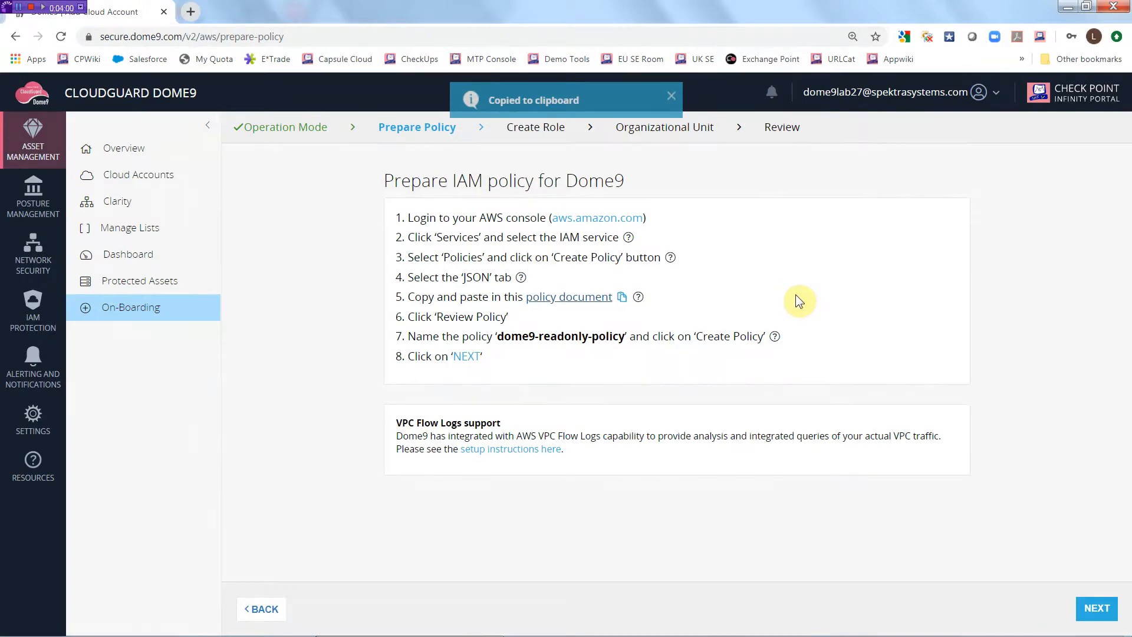
- In the AWS IAM console, start a new policy, replace its JSON with the copied policy document and proceed to review
{"action": "key", "text": "alt+Tab"}
{"action": "left_click", "coordinate": [587, 89]}
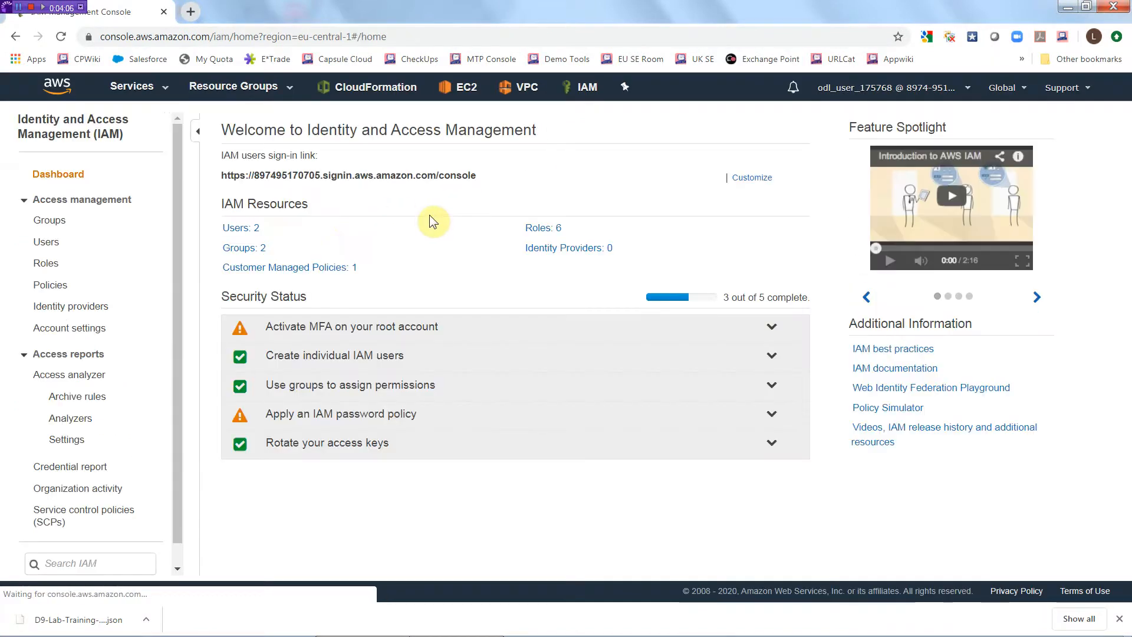
{"action": "left_click", "coordinate": [48, 285]}
{"action": "left_click", "coordinate": [273, 122]}
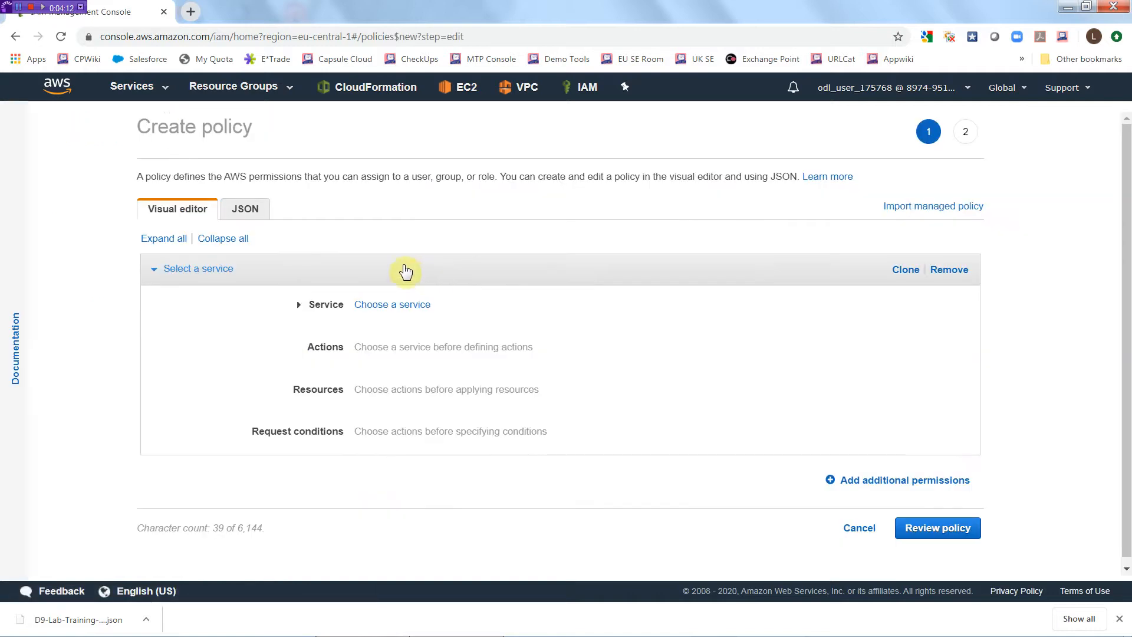
{"action": "left_click", "coordinate": [245, 211]}
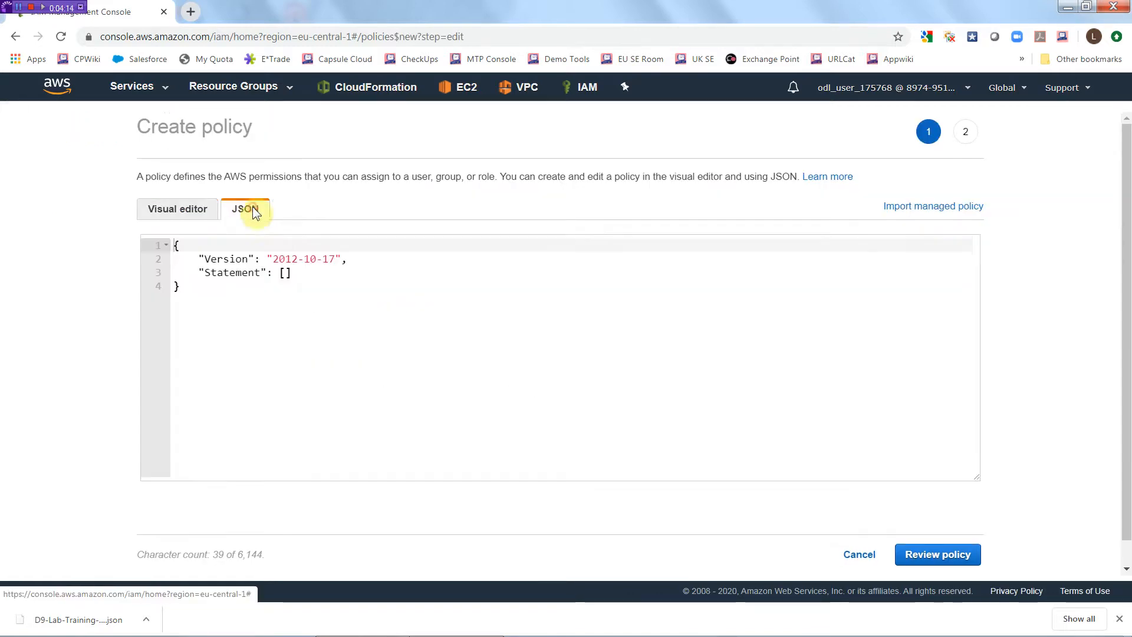
{"action": "key", "text": "ctrl+a"}
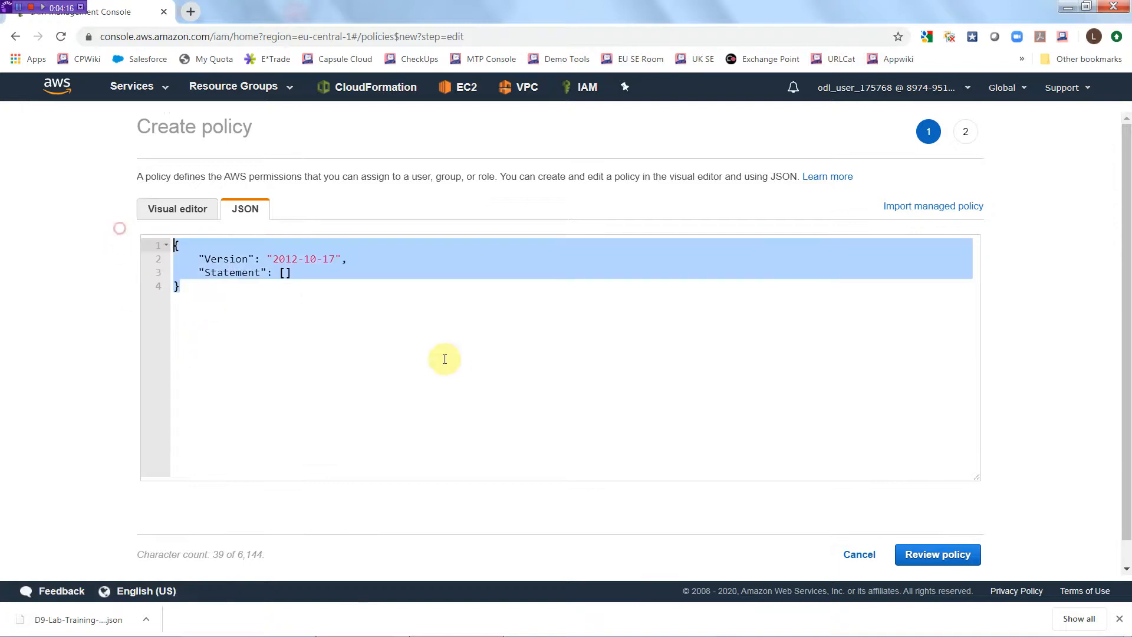
{"action": "key", "text": "ctrl+v"}
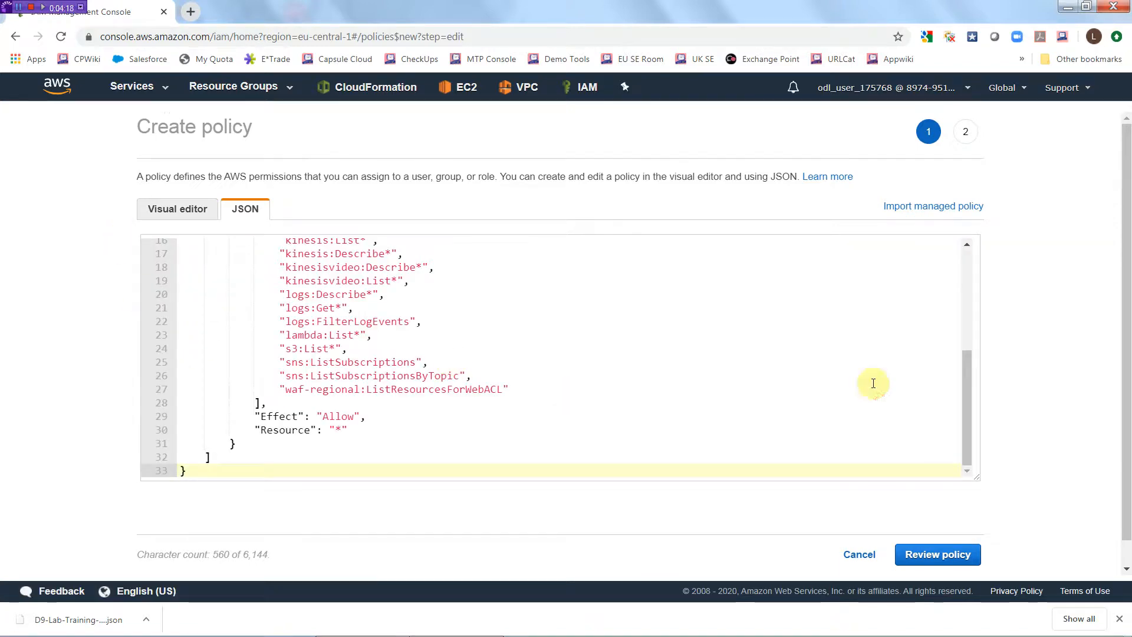
{"action": "left_click", "coordinate": [933, 556]}
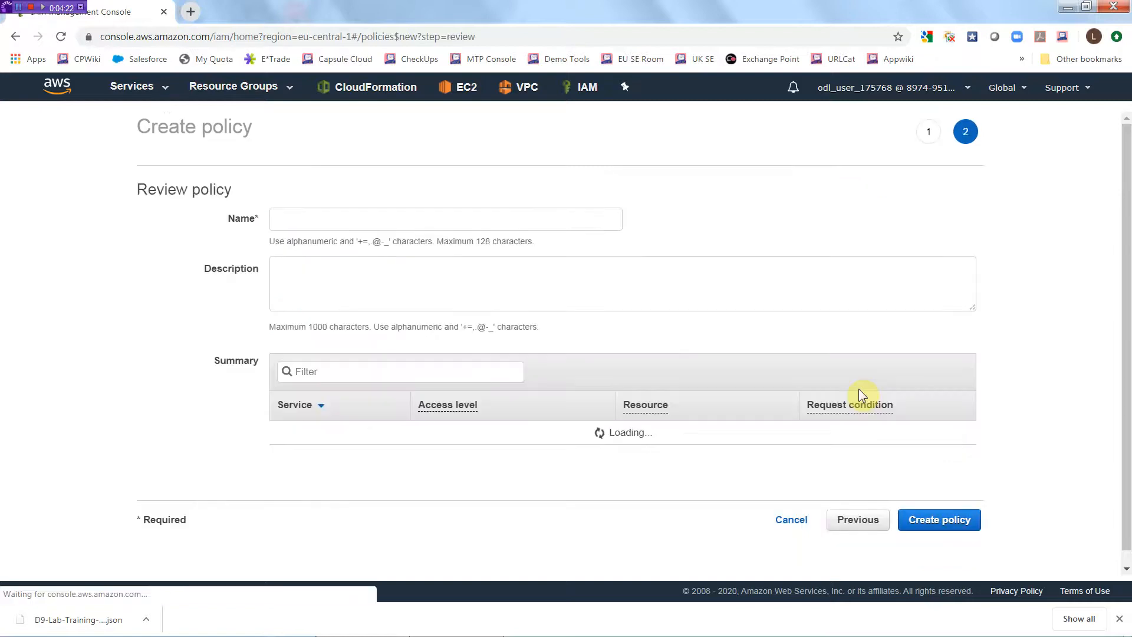
- Copy the policy name from the Dome9 instructions and enter dome9-readonly-policy as both the policy's name and description
{"action": "left_click", "coordinate": [401, 221]}
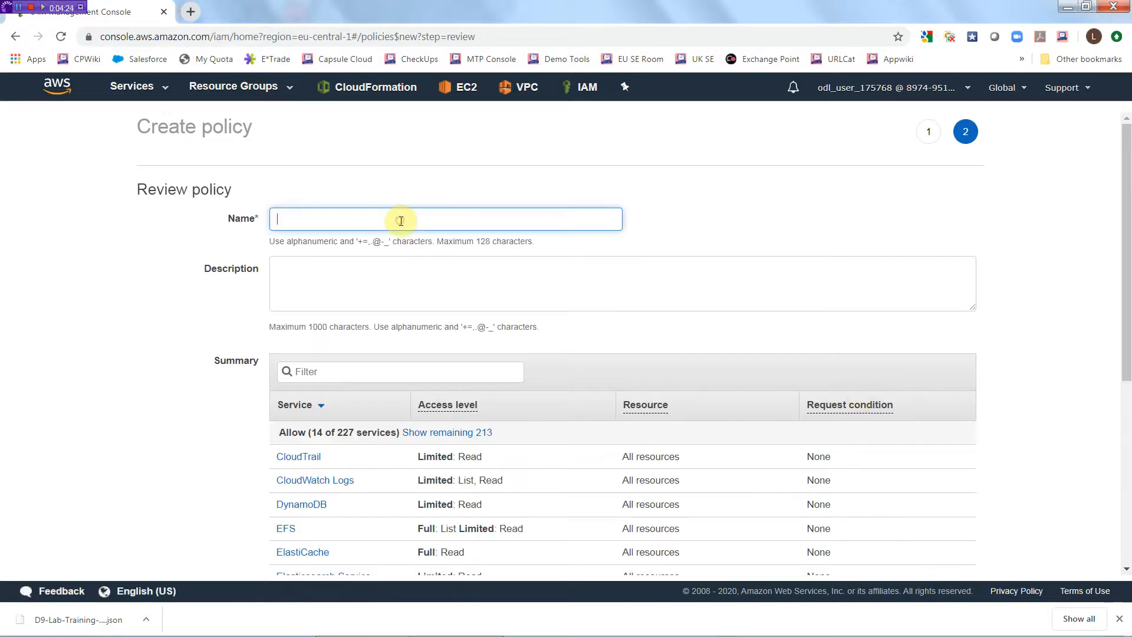
{"action": "key", "text": "alt+Tab"}
{"action": "left_click_drag", "start_coordinate": [498, 336], "coordinate": [625, 336]}
{"action": "right_click", "coordinate": [587, 331]}
{"action": "left_click", "coordinate": [620, 342]}
{"action": "key", "text": "alt+Tab"}
{"action": "key", "text": "ctrl+v"}
{"action": "key", "text": "Tab"}
{"action": "key", "text": "ctrl+v"}
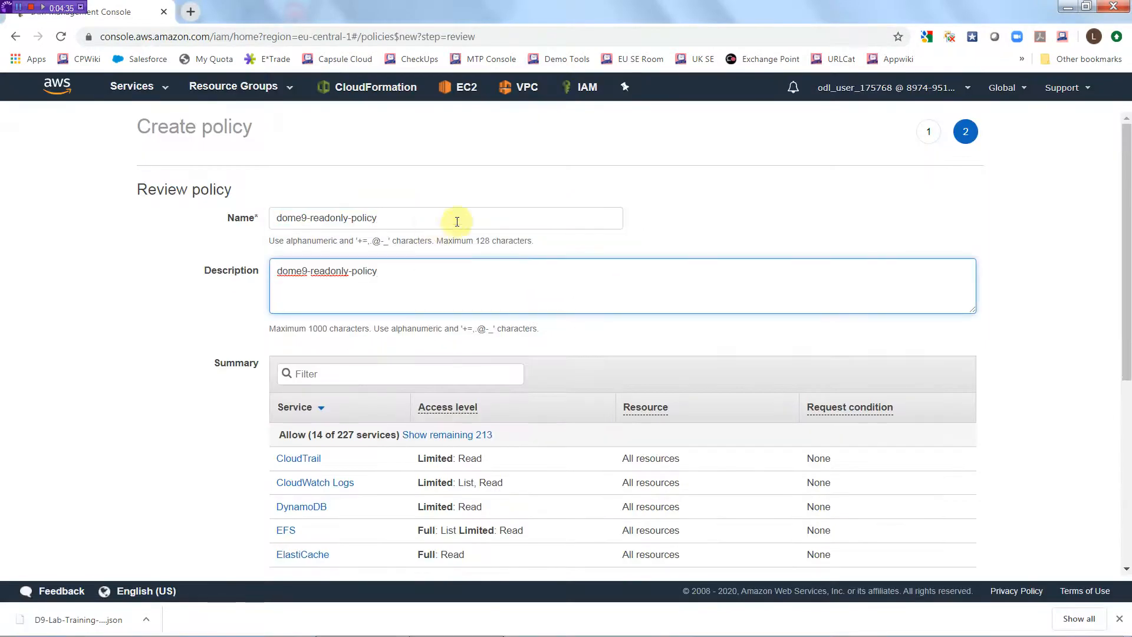
- Check the policy's service permissions summary and create the policy
{"action": "left_click_drag", "start_coordinate": [1126, 348], "coordinate": [1127, 497]}
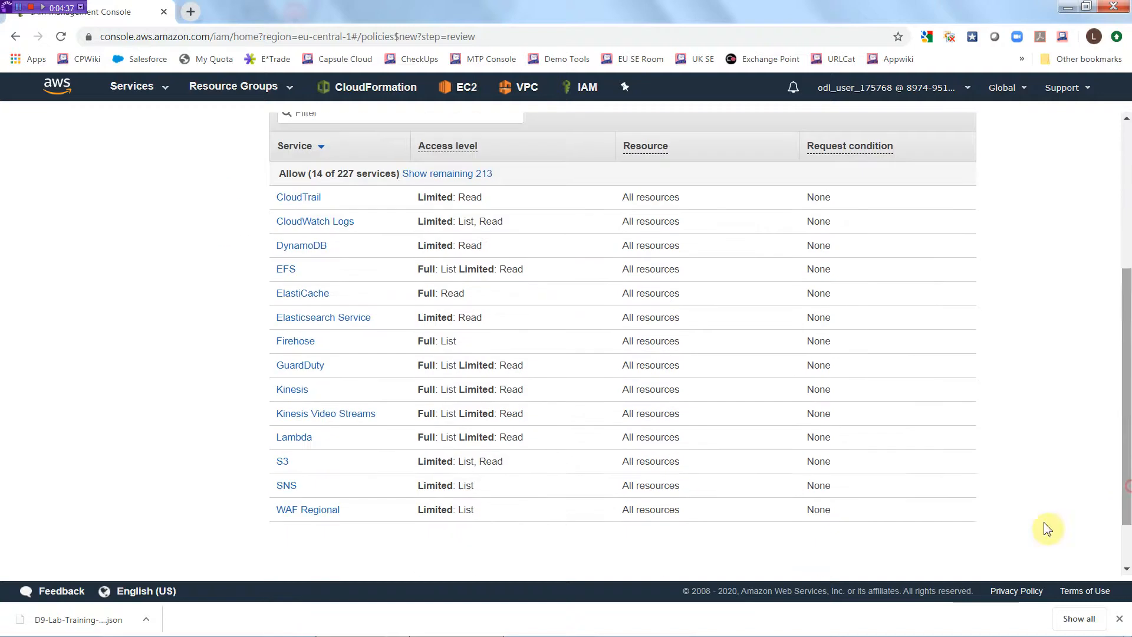
{"action": "scroll", "coordinate": [1064, 528], "scroll_direction": "down", "scroll_amount": 2}
{"action": "left_click", "coordinate": [939, 525]}
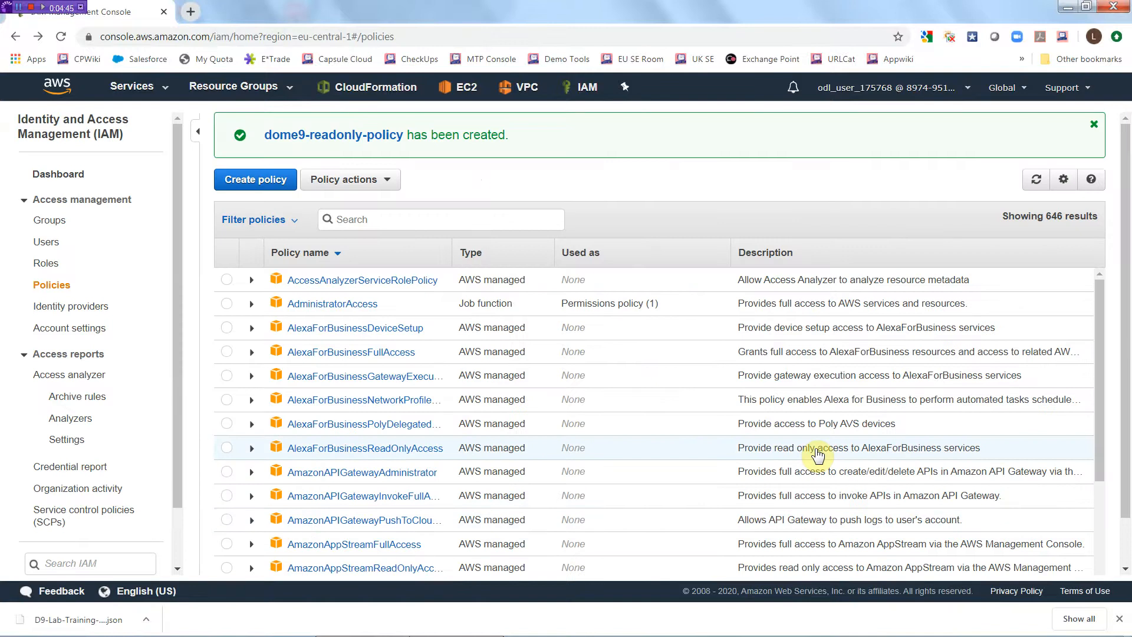
- Return to CloudGuard Dome9 and advance the onboarding from policy preparation to the Create Role stage
{"action": "key", "text": "alt+Tab"}
{"action": "left_click", "coordinate": [684, 533]}
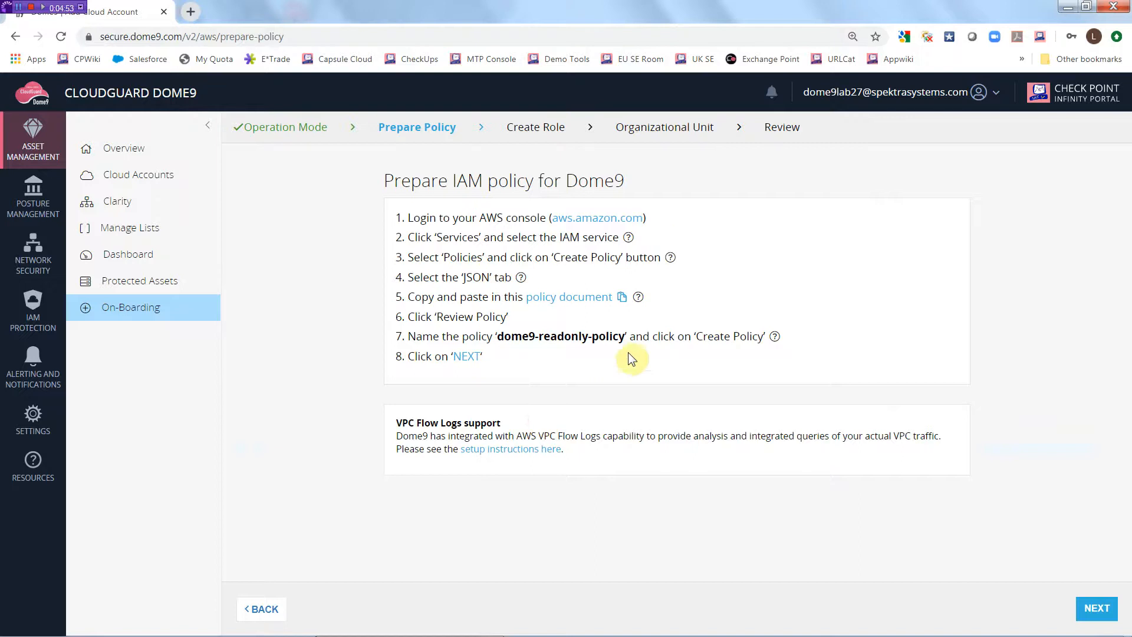
{"action": "left_click", "coordinate": [1091, 608]}
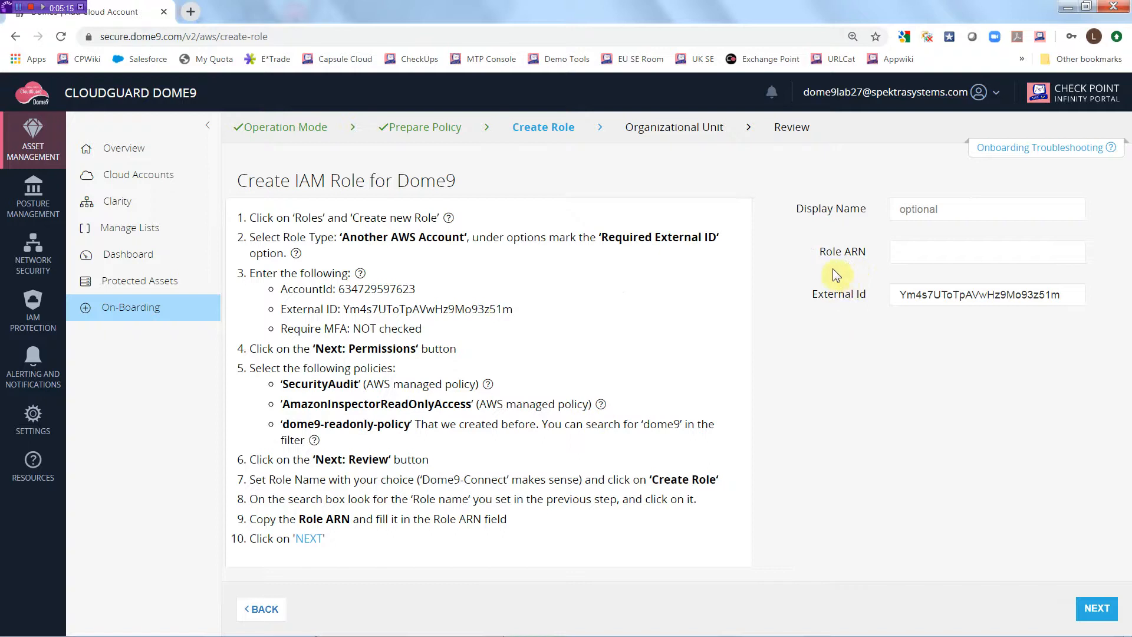
- Copy the Dome9 account ID from the Create IAM Role instructions
{"action": "left_click", "coordinate": [929, 252]}
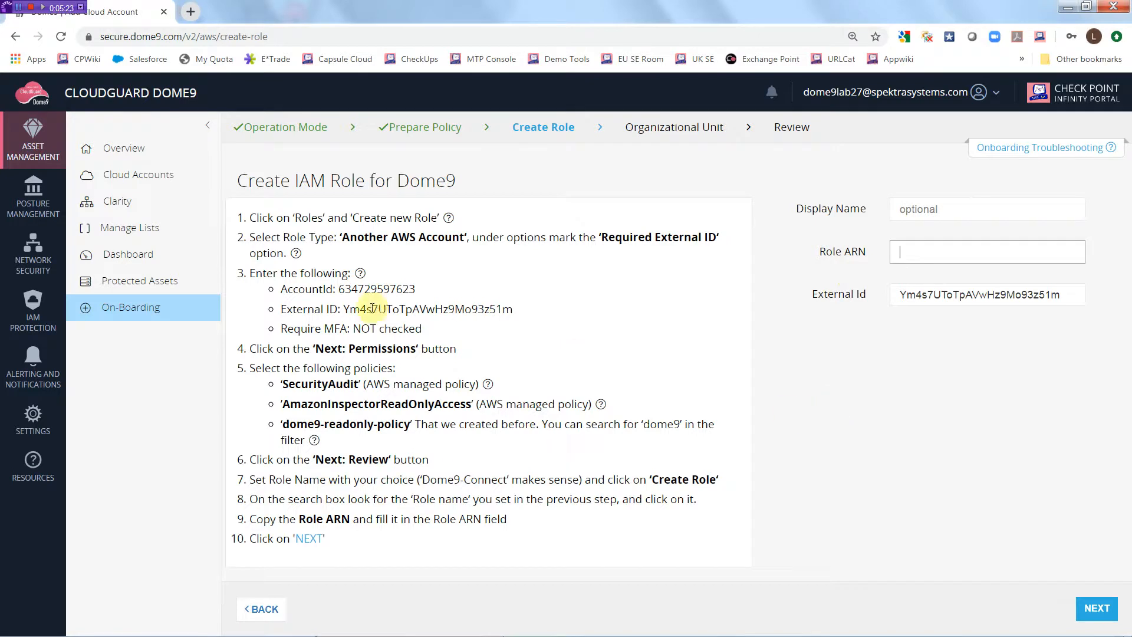
{"action": "left_click_drag", "start_coordinate": [339, 292], "coordinate": [415, 290]}
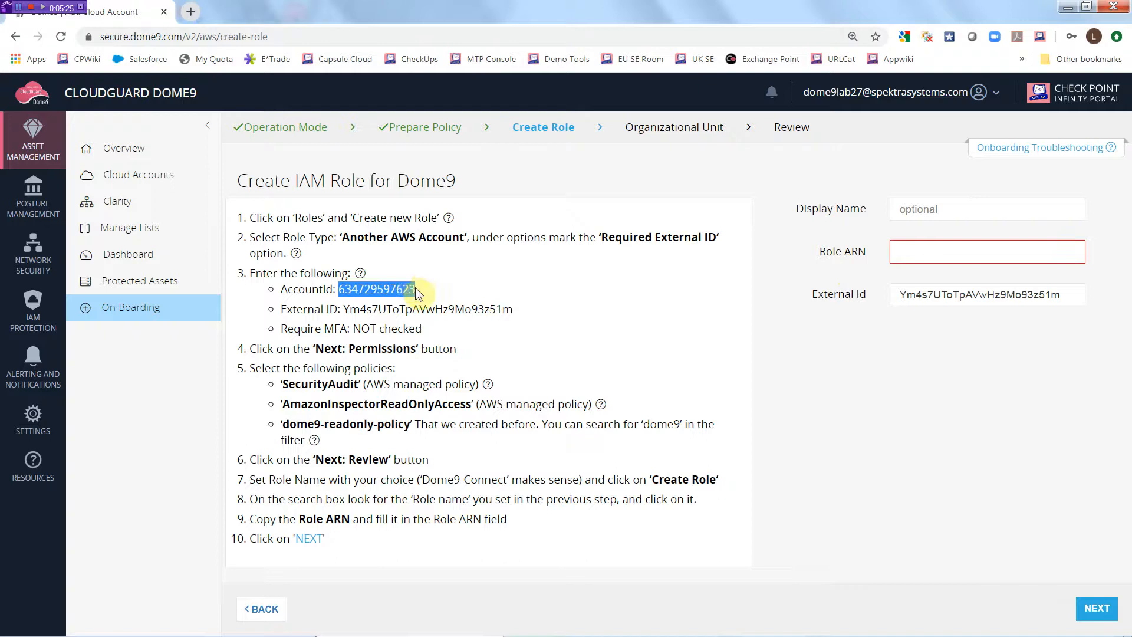
{"action": "right_click", "coordinate": [377, 292]}
{"action": "left_click", "coordinate": [409, 303]}
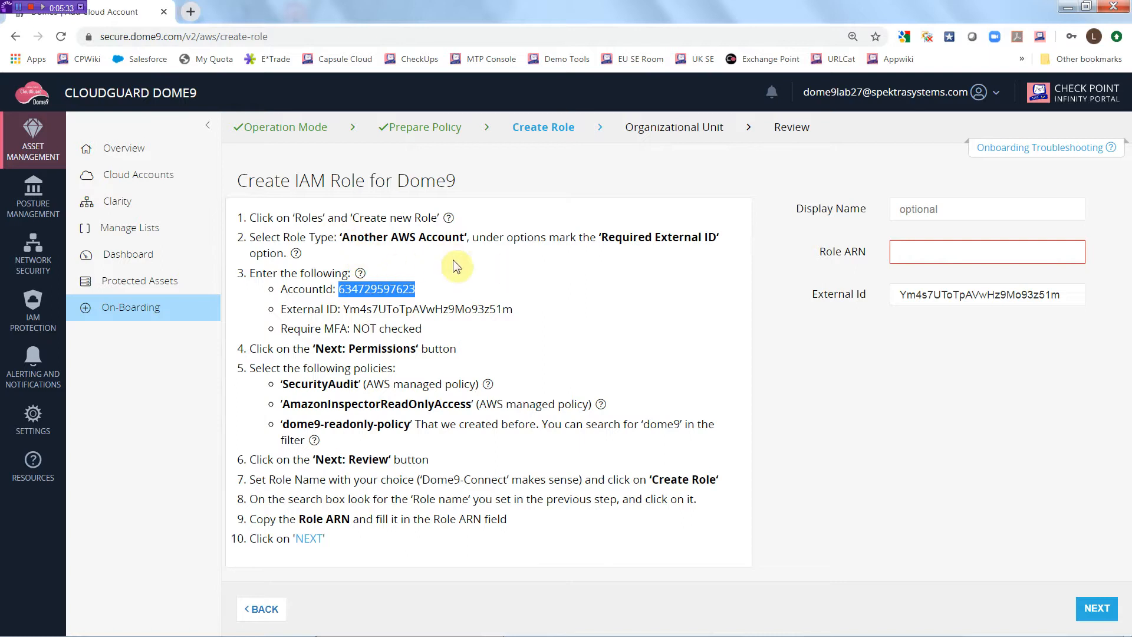
- In the AWS IAM console, start a new role trusting Another AWS account and enter the copied Dome9 account ID
{"action": "key", "text": "alt+Tab"}
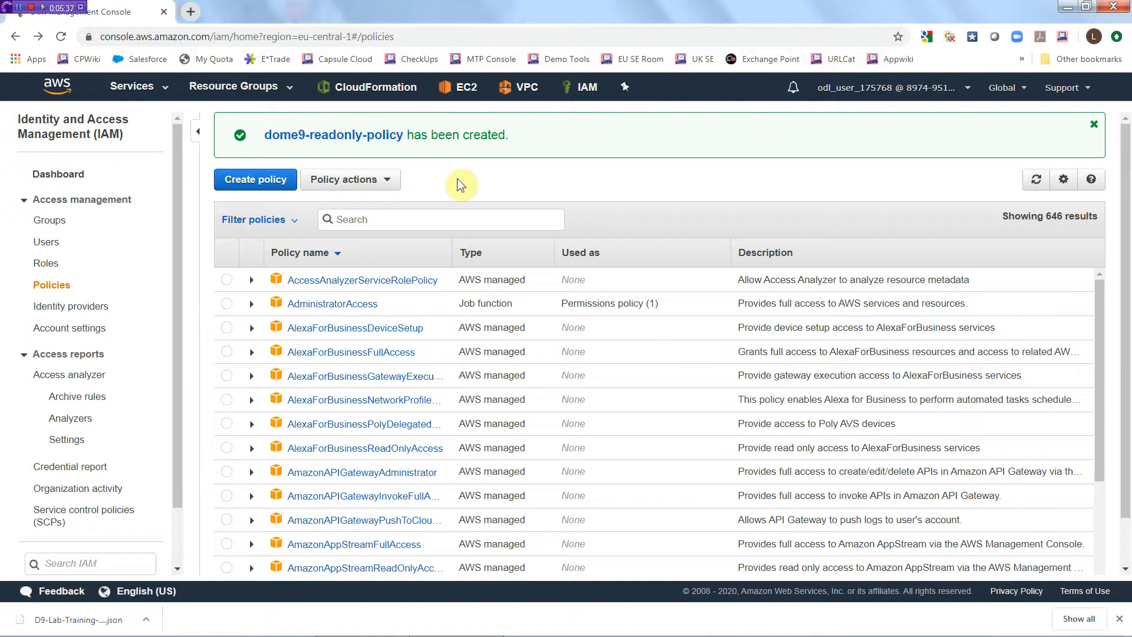
{"action": "left_click", "coordinate": [43, 263]}
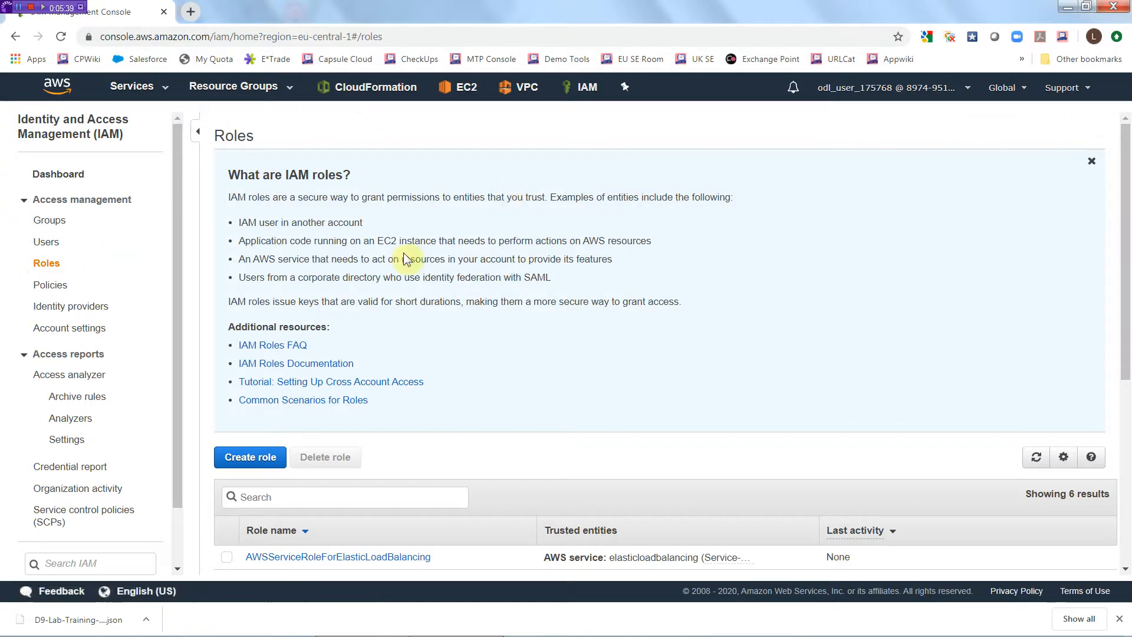
{"action": "left_click", "coordinate": [254, 457]}
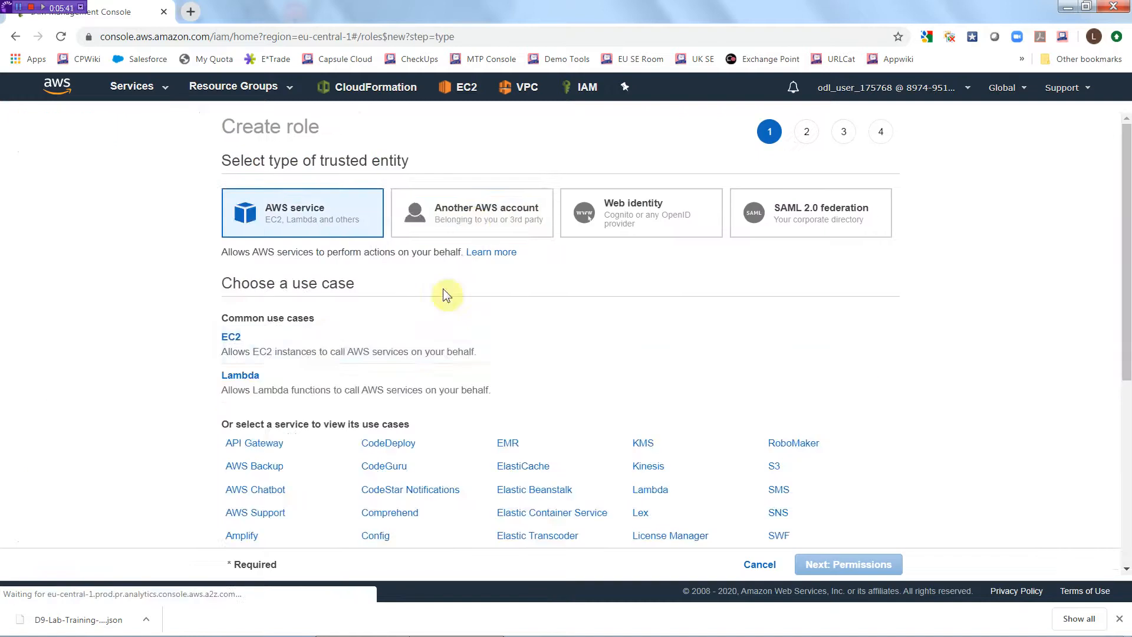
{"action": "left_click", "coordinate": [472, 221]}
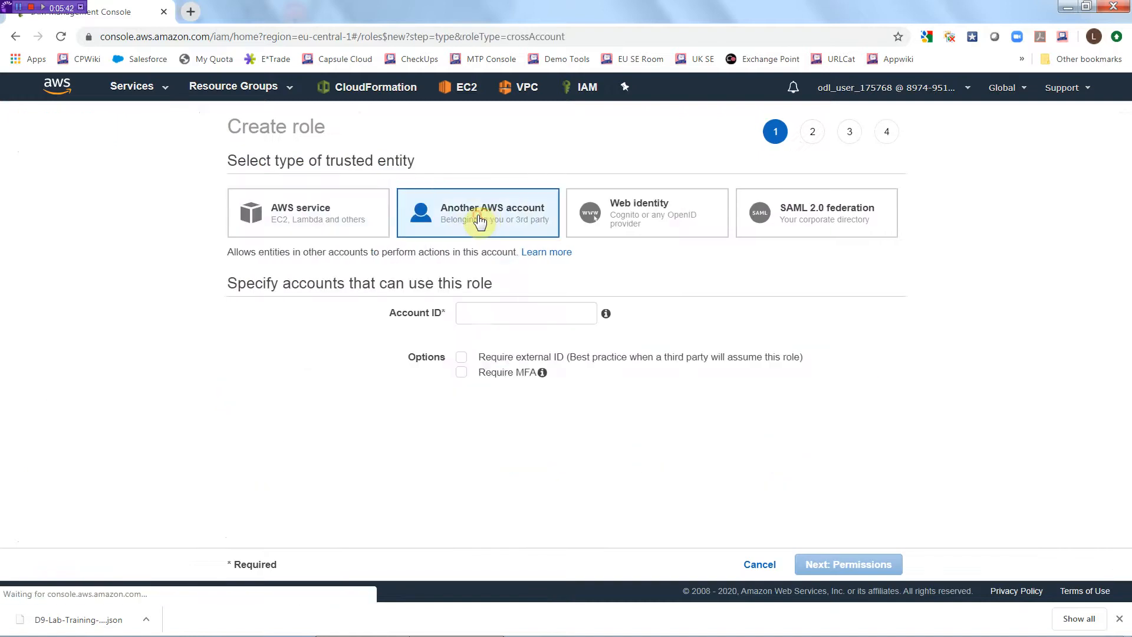
{"action": "left_click", "coordinate": [502, 317]}
{"action": "key", "text": "ctrl+v"}
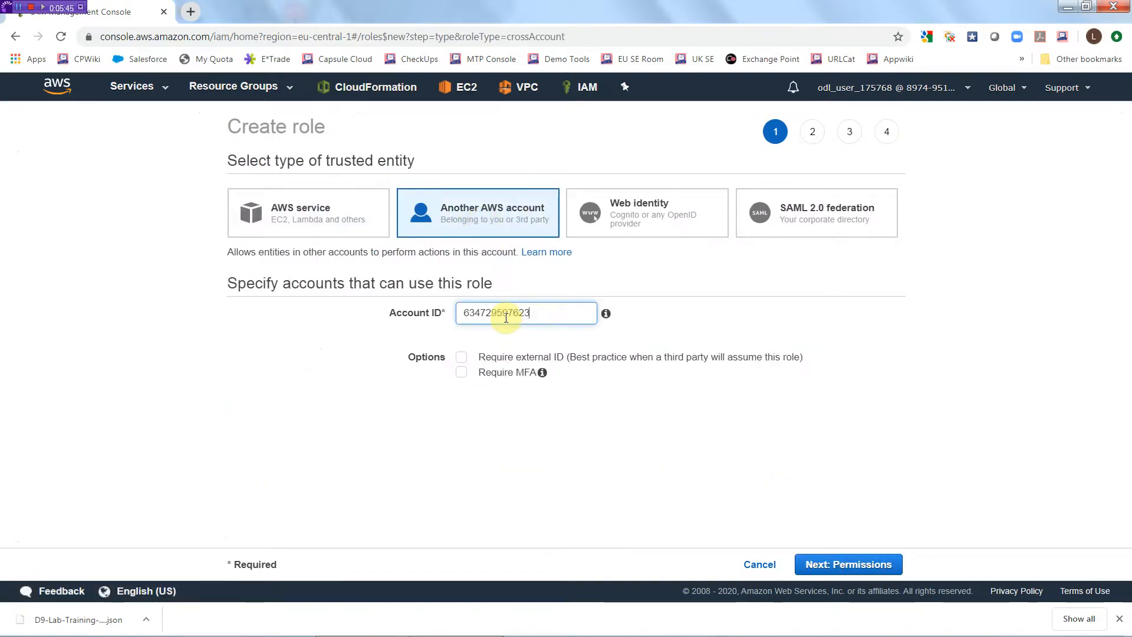
- Require an external ID for the role and fill it in with the External ID copied from the Dome9 instructions
{"action": "left_click", "coordinate": [461, 361]}
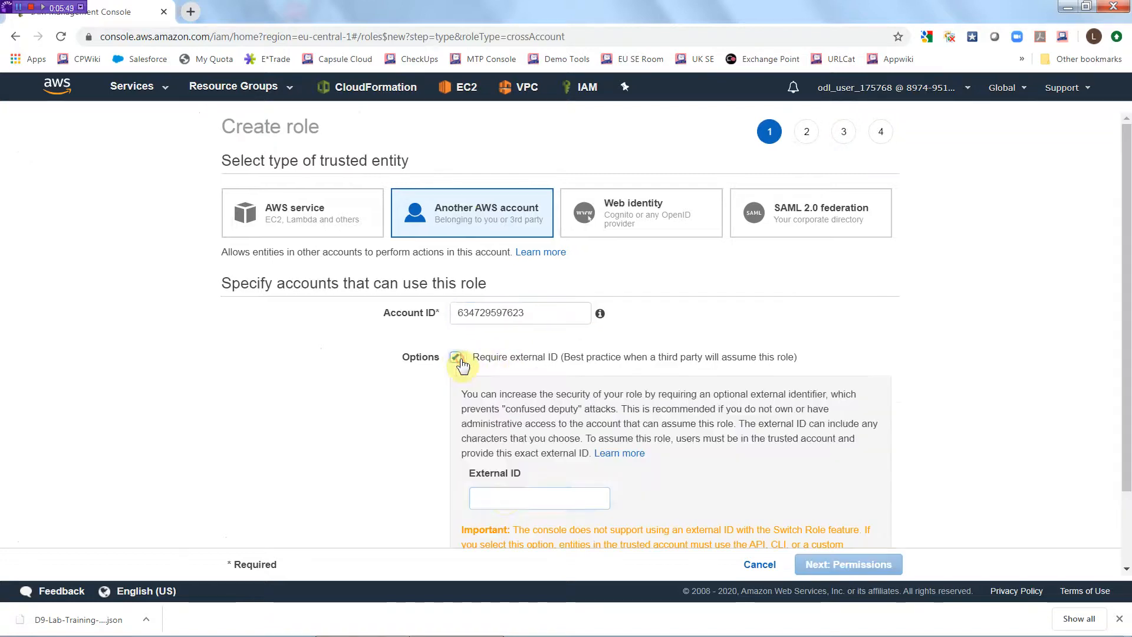
{"action": "left_click", "coordinate": [503, 498]}
{"action": "key", "text": "alt+Tab"}
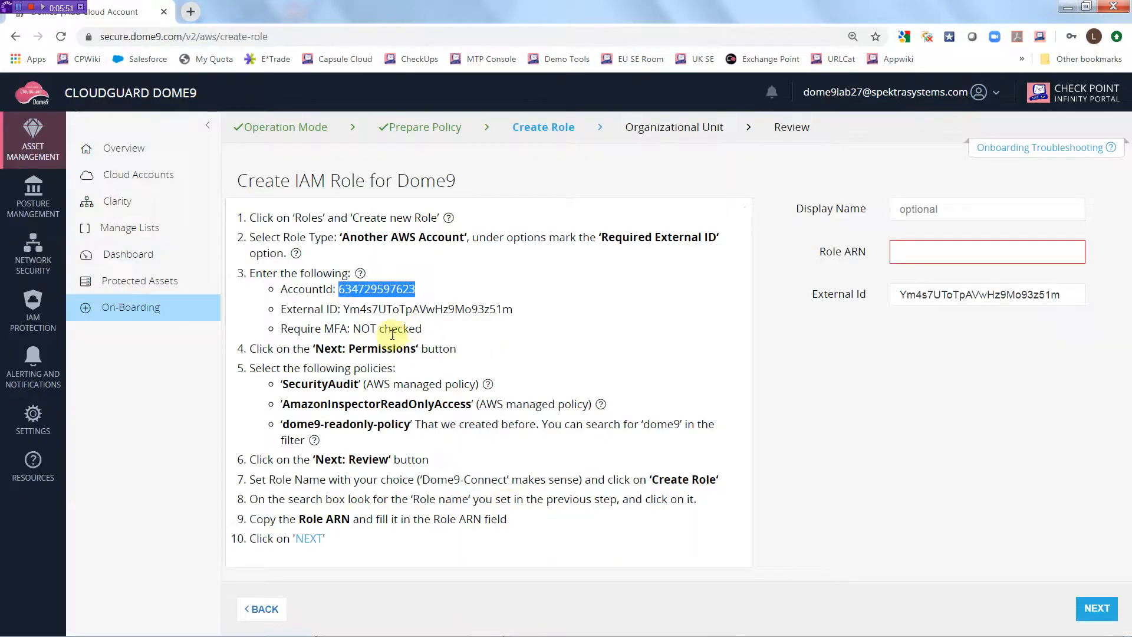
{"action": "left_click_drag", "start_coordinate": [340, 310], "coordinate": [521, 313]}
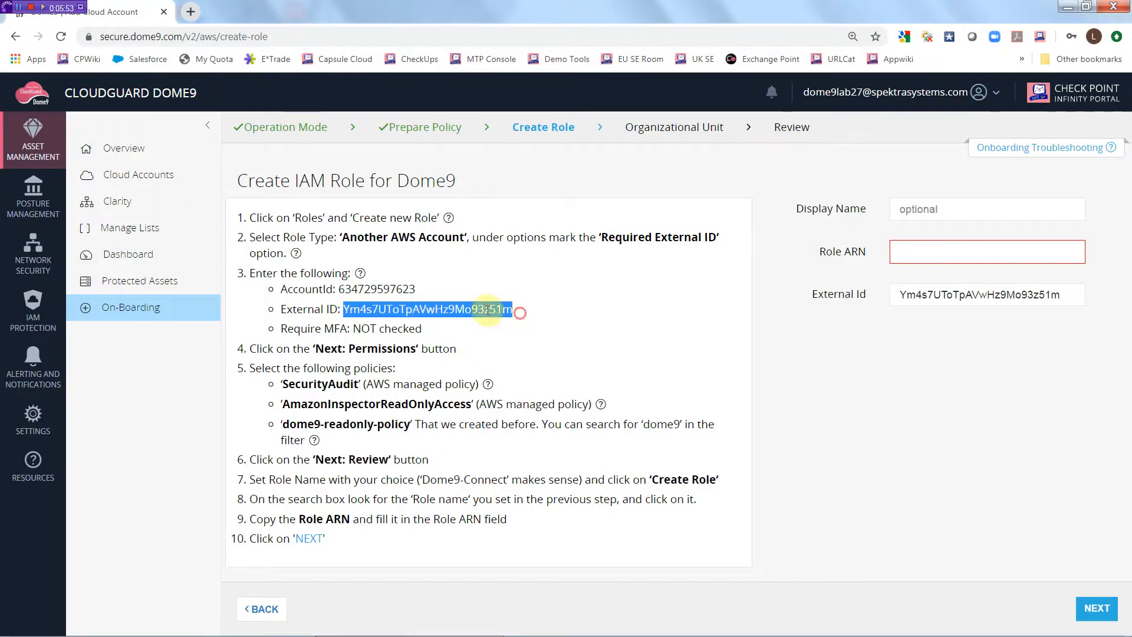
{"action": "right_click", "coordinate": [452, 311]}
{"action": "left_click", "coordinate": [465, 316]}
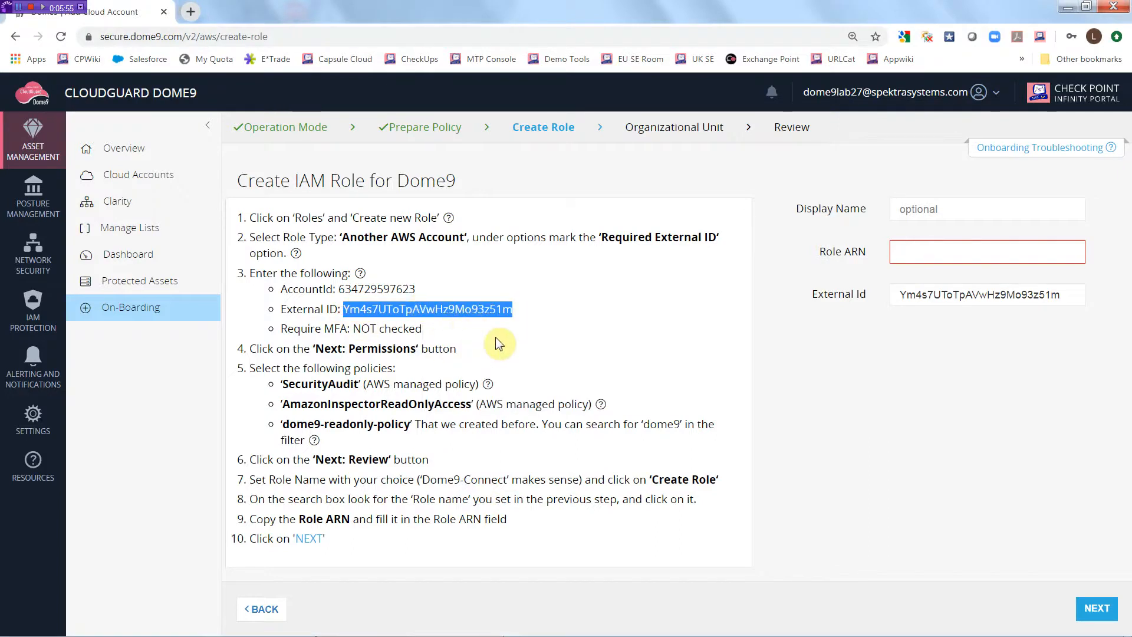
{"action": "key", "text": "alt+Tab"}
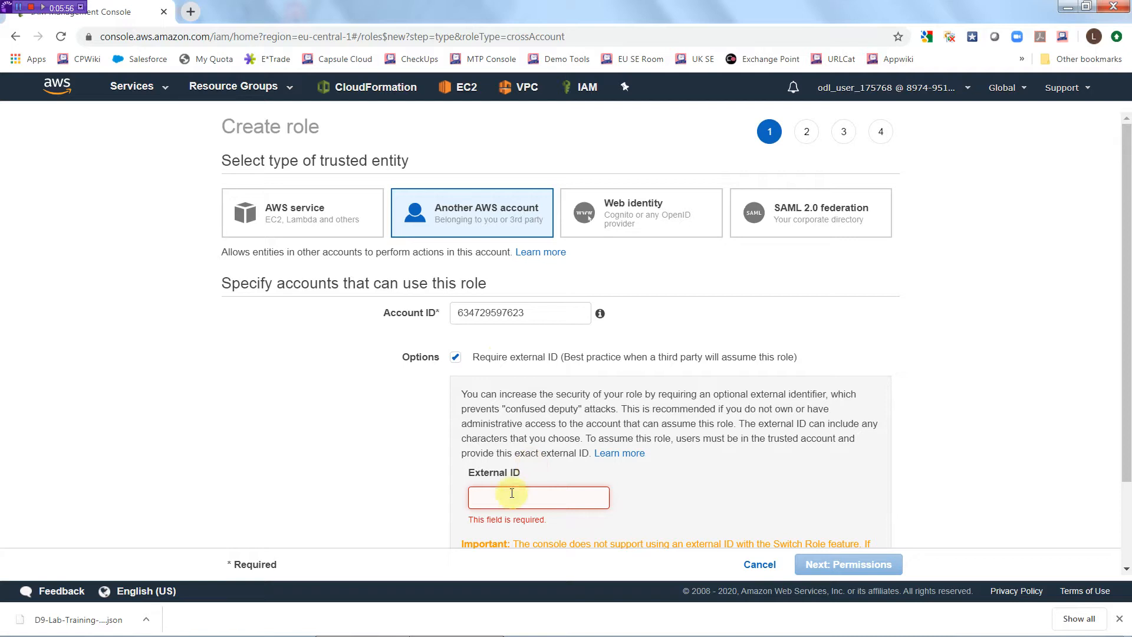
{"action": "key", "text": "ctrl+v"}
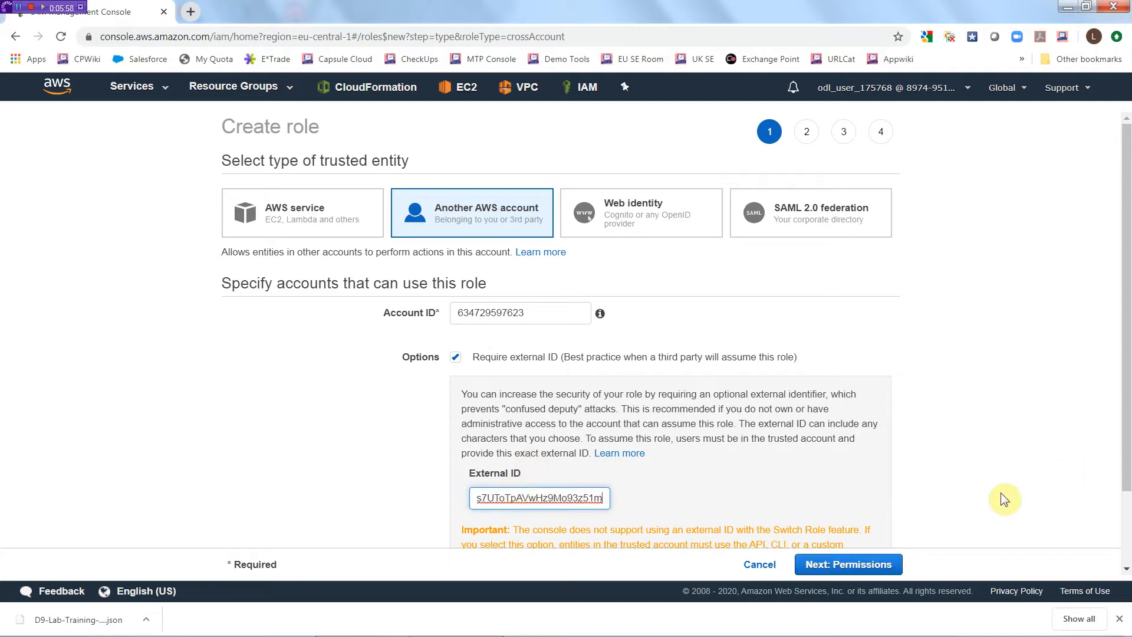
- Advance the role to permissions, check the policies required by the Dome9 instructions, and attach the SecurityAudit policy
{"action": "left_click", "coordinate": [876, 566]}
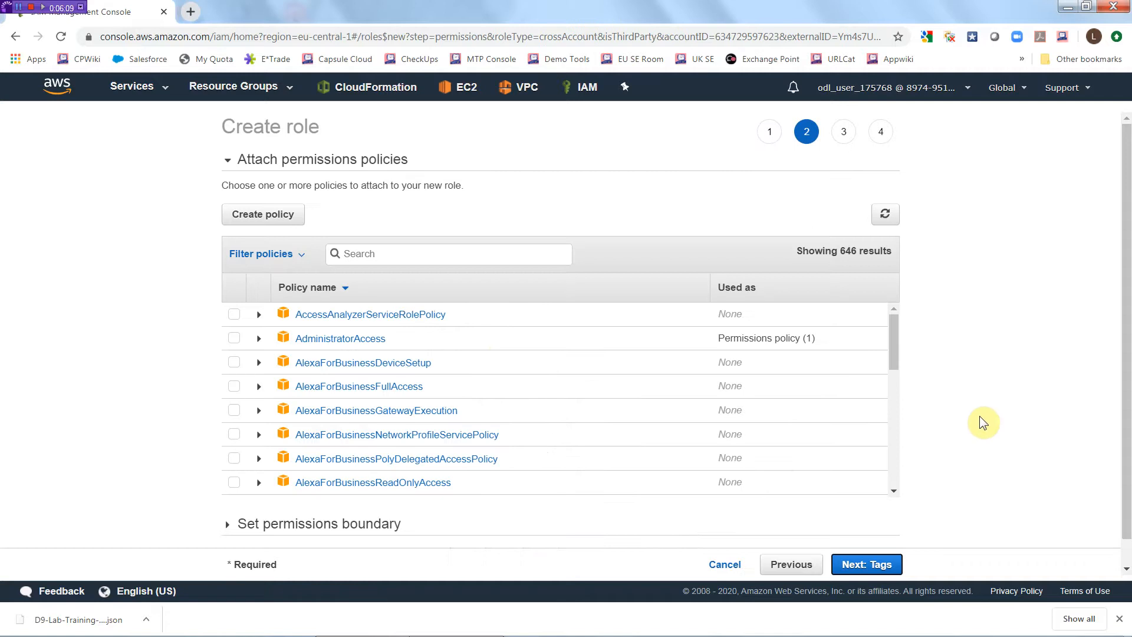
{"action": "key", "text": "alt+Tab"}
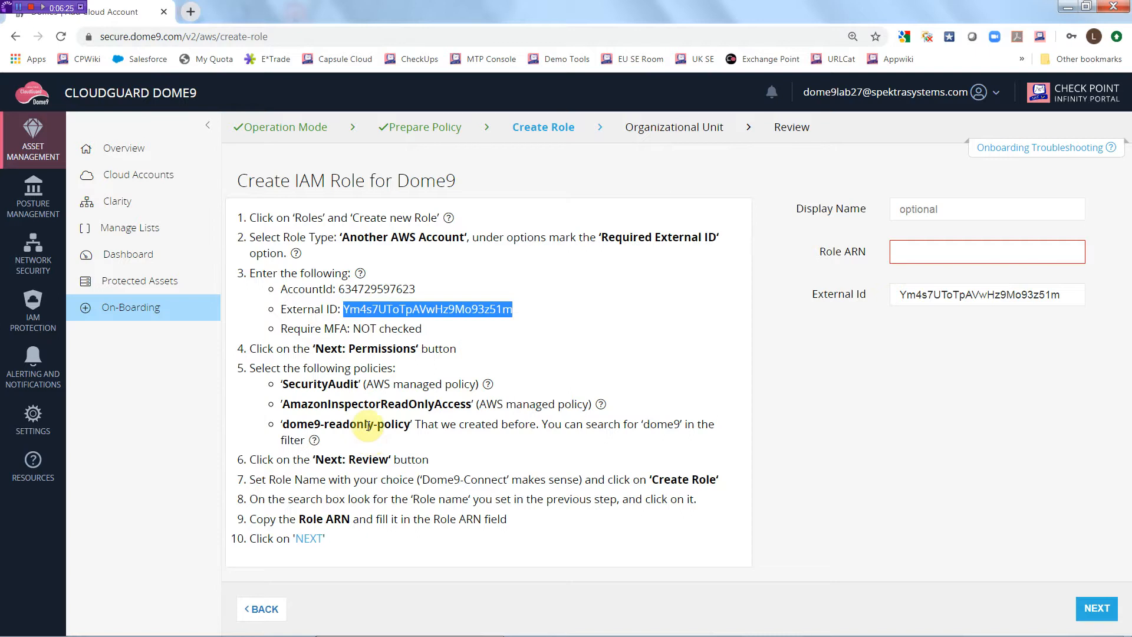
{"action": "key", "text": "alt+Tab"}
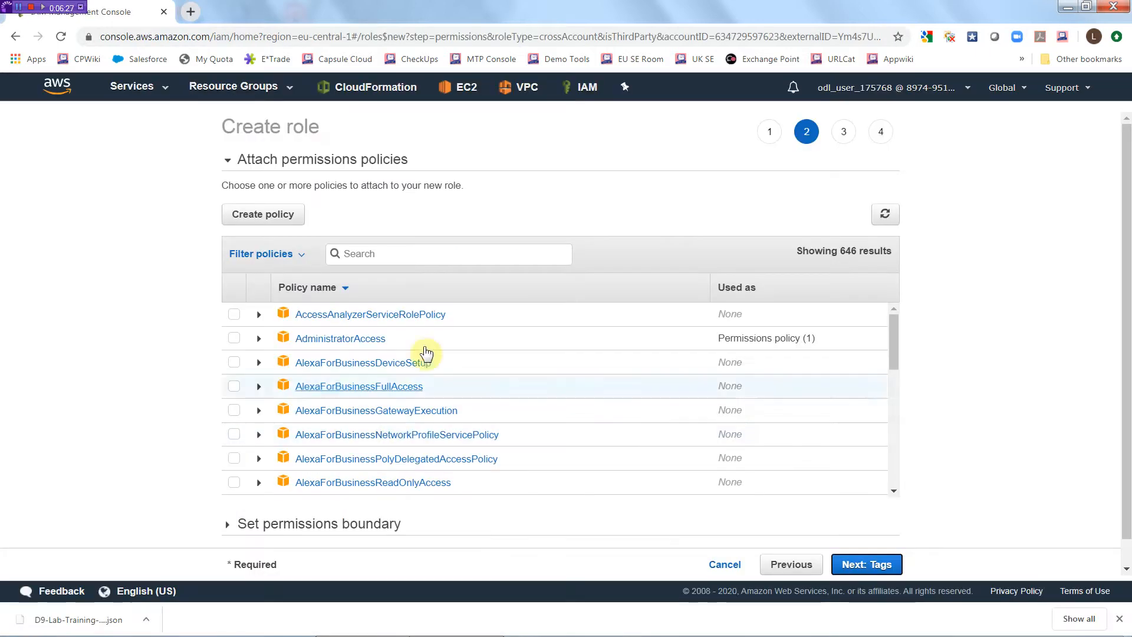
{"action": "left_click", "coordinate": [410, 254]}
{"action": "type", "text": "secu"}
{"action": "type", "text": "rityaud"}
{"action": "type", "text": "ot"}
{"action": "type", "text": "it"}
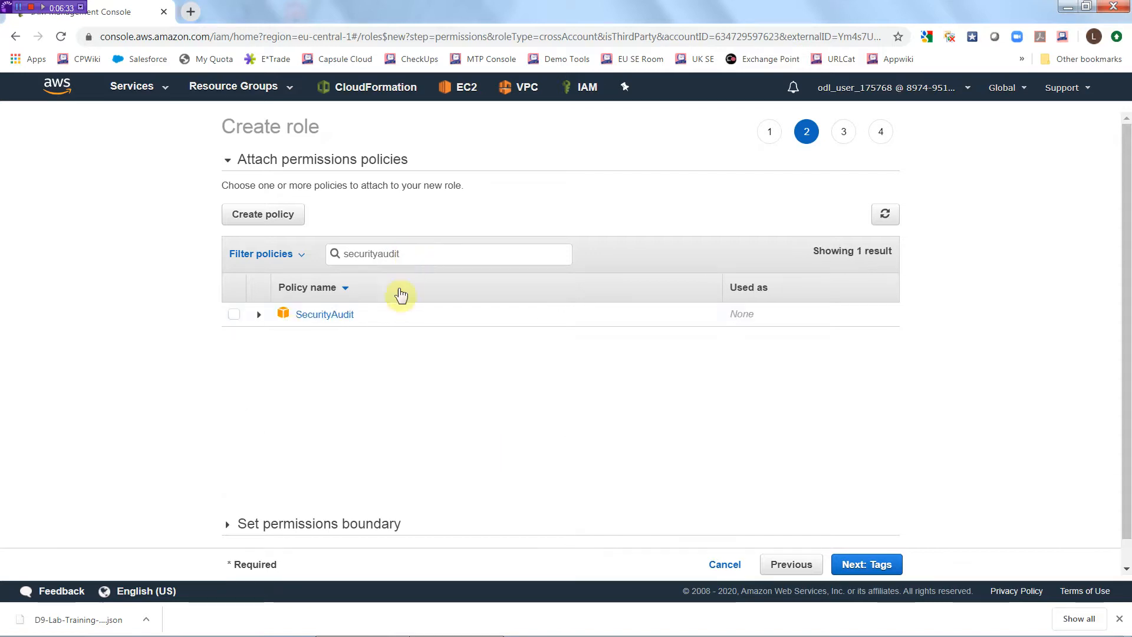
{"action": "left_click", "coordinate": [234, 322]}
- Search the policies for "amazoninspector" and attach AmazonInspectorReadOnlyAccess to the role
{"action": "left_click_drag", "start_coordinate": [417, 255], "coordinate": [329, 247]}
{"action": "type", "text": "amazon"}
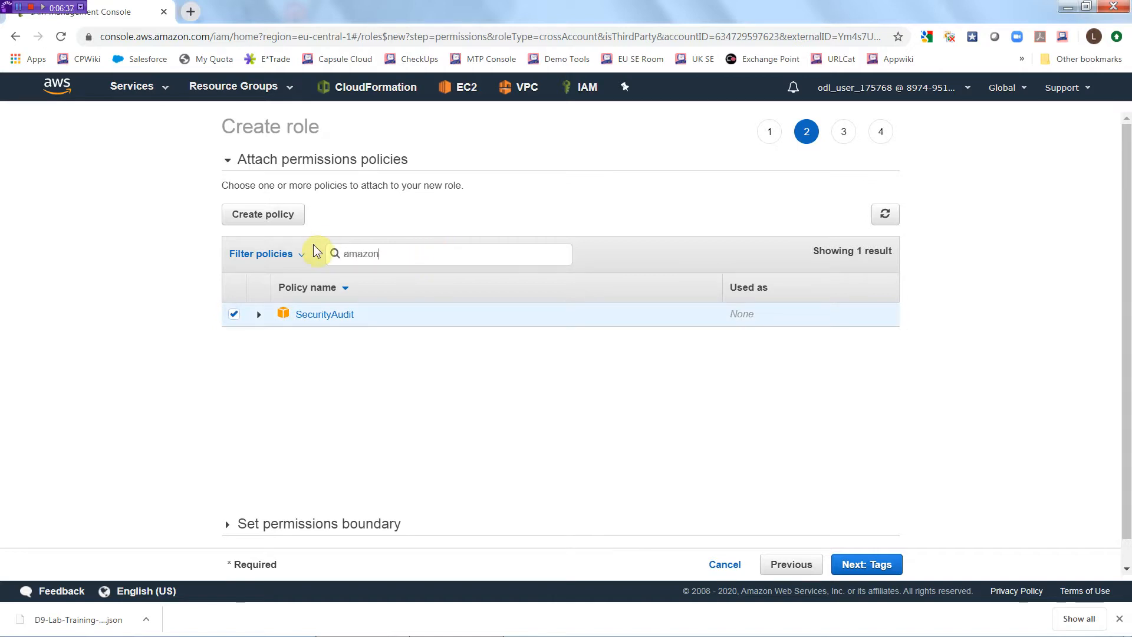
{"action": "type", "text": "inspector"}
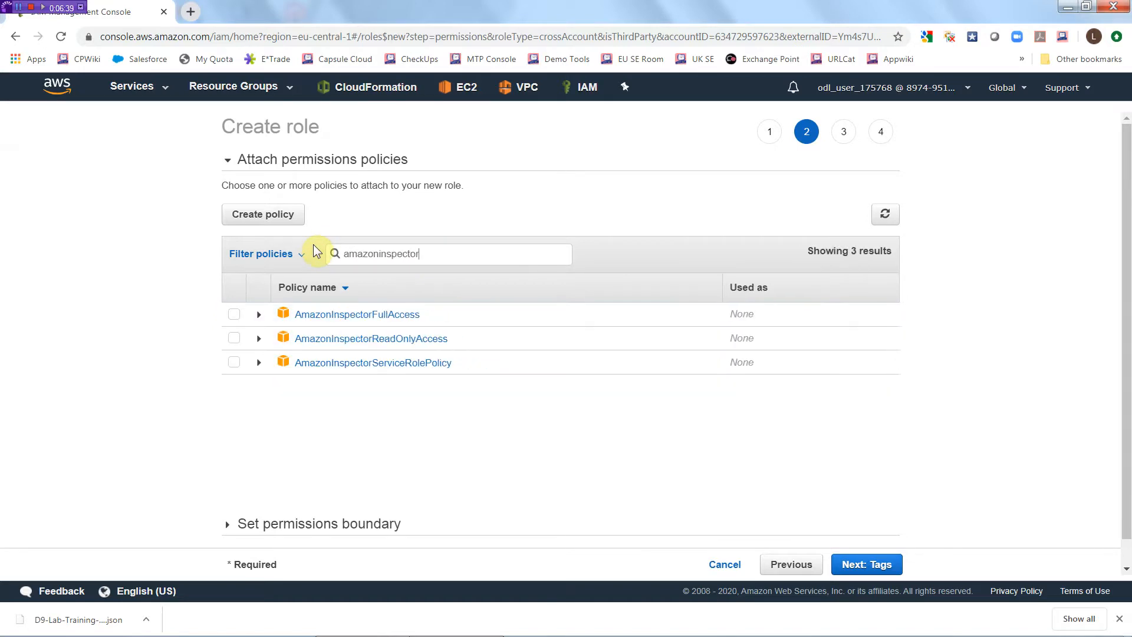
{"action": "left_click", "coordinate": [234, 338]}
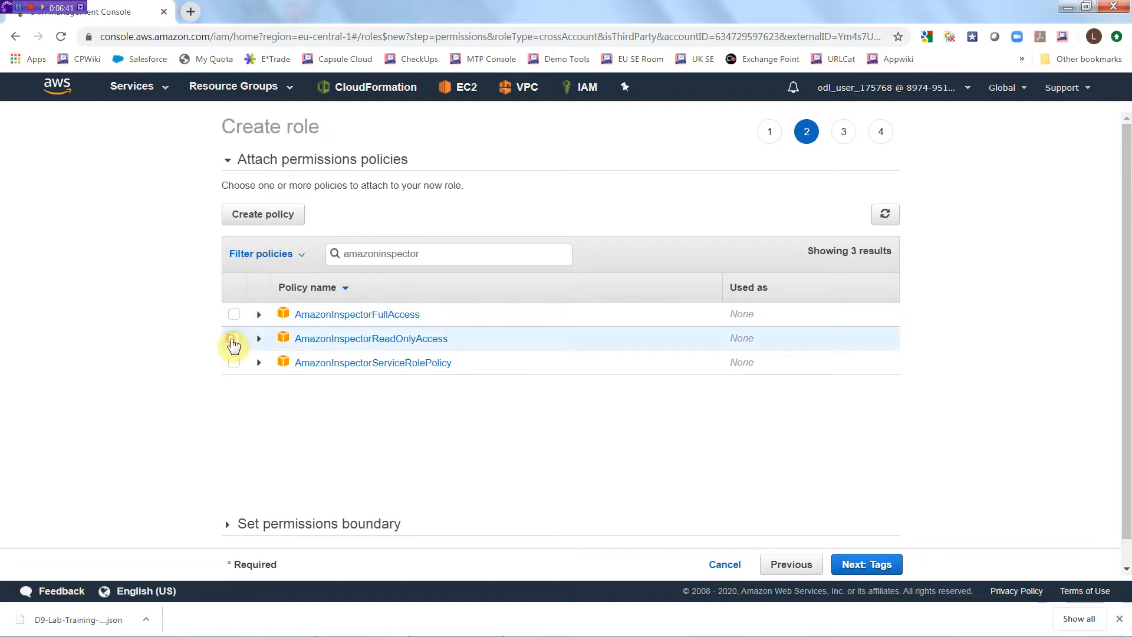
- Attach dome9-readonly-policy to the role and proceed to the review without adding tags
{"action": "left_click_drag", "start_coordinate": [454, 254], "coordinate": [303, 260]}
{"action": "type", "text": "dome9"}
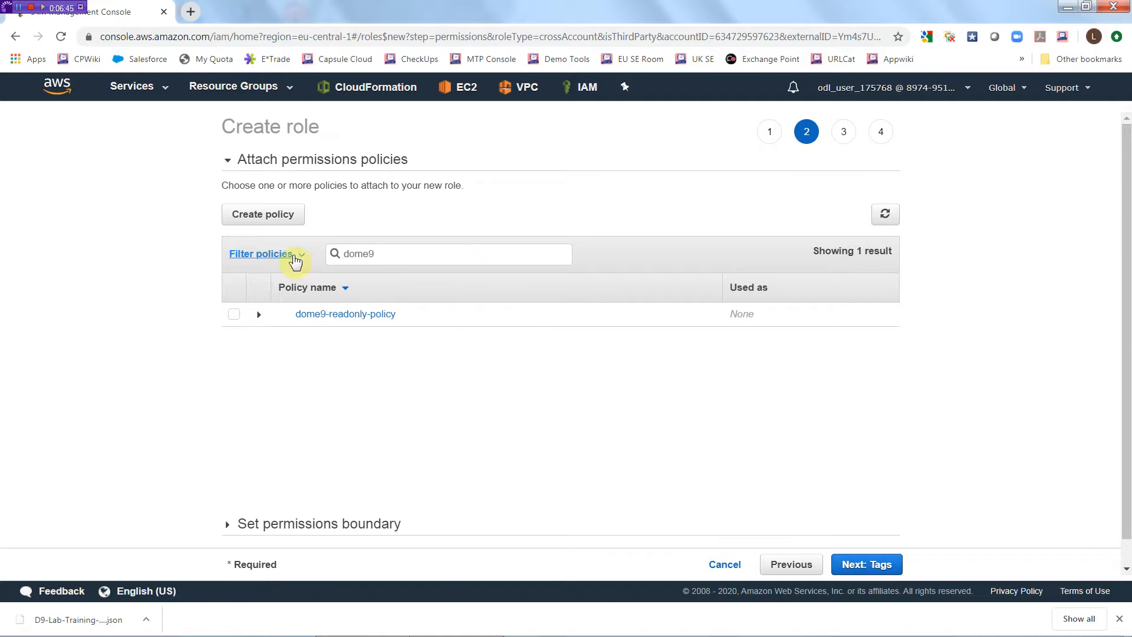
{"action": "left_click", "coordinate": [233, 321]}
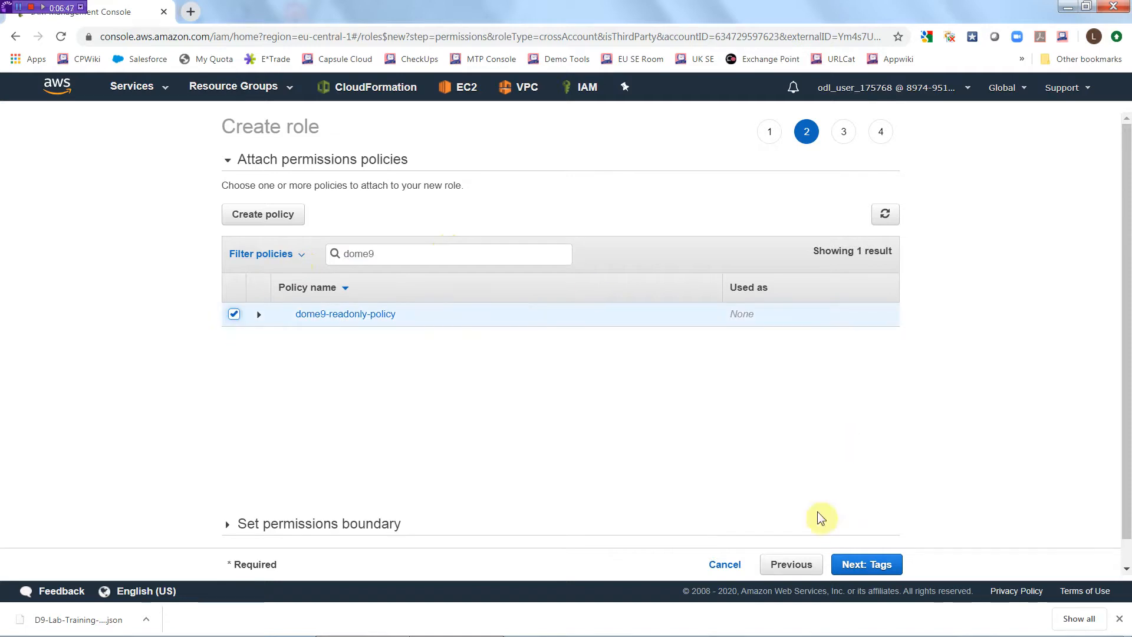
{"action": "left_click", "coordinate": [863, 563]}
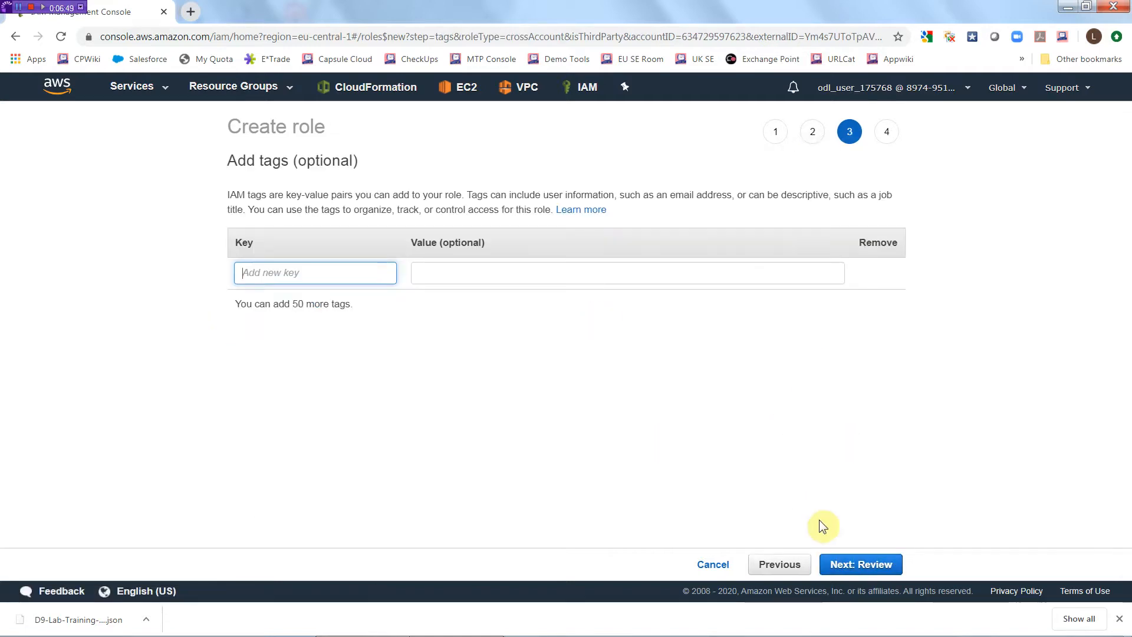
{"action": "left_click", "coordinate": [861, 564]}
- Name the role Dome9-Connect, describe it as "Dome9 AWS RO Access", and create it
{"action": "left_click", "coordinate": [489, 213]}
{"action": "left_click", "coordinate": [536, 240]}
{"action": "left_click", "coordinate": [509, 263]}
{"action": "type", "text": "Dome9 AWS R"}
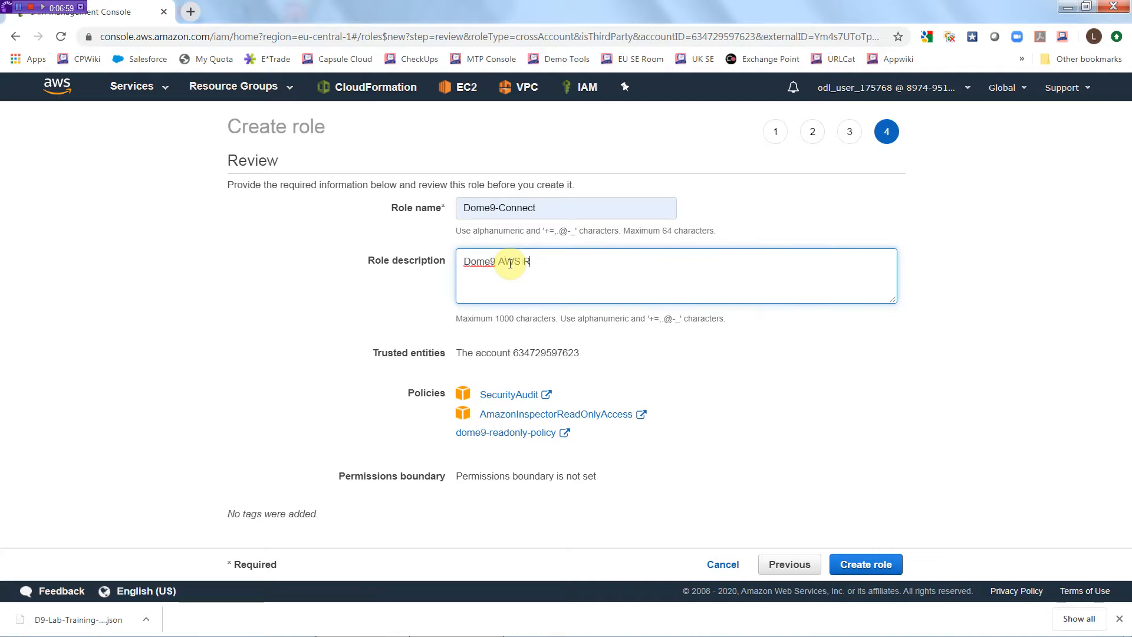
{"action": "type", "text": "O Accesss"}
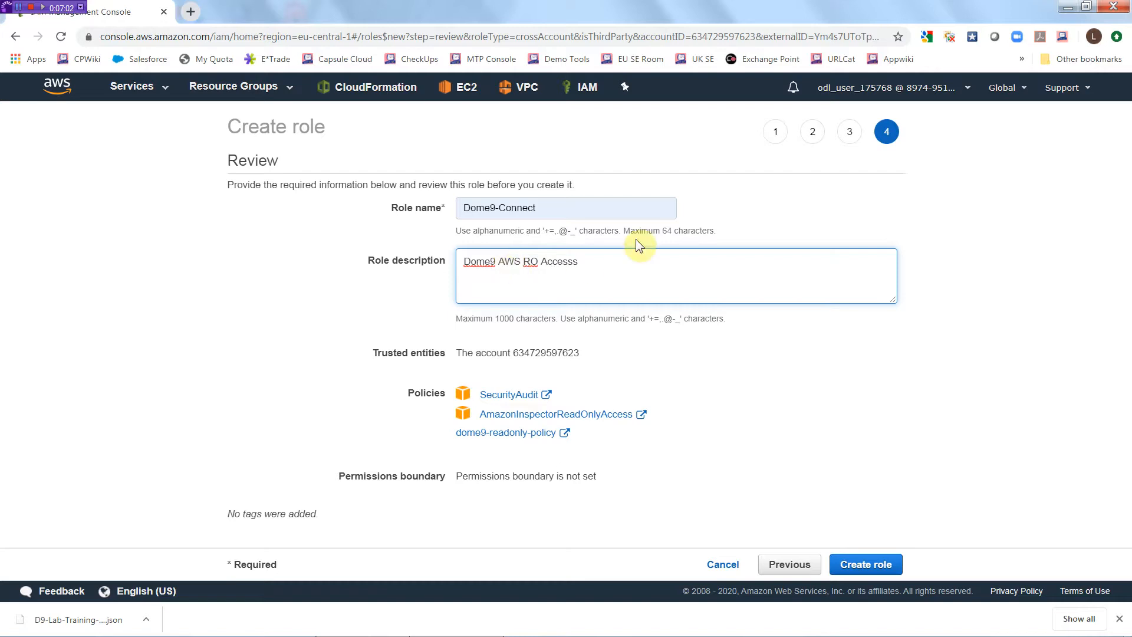
{"action": "key", "text": "BackSpace"}
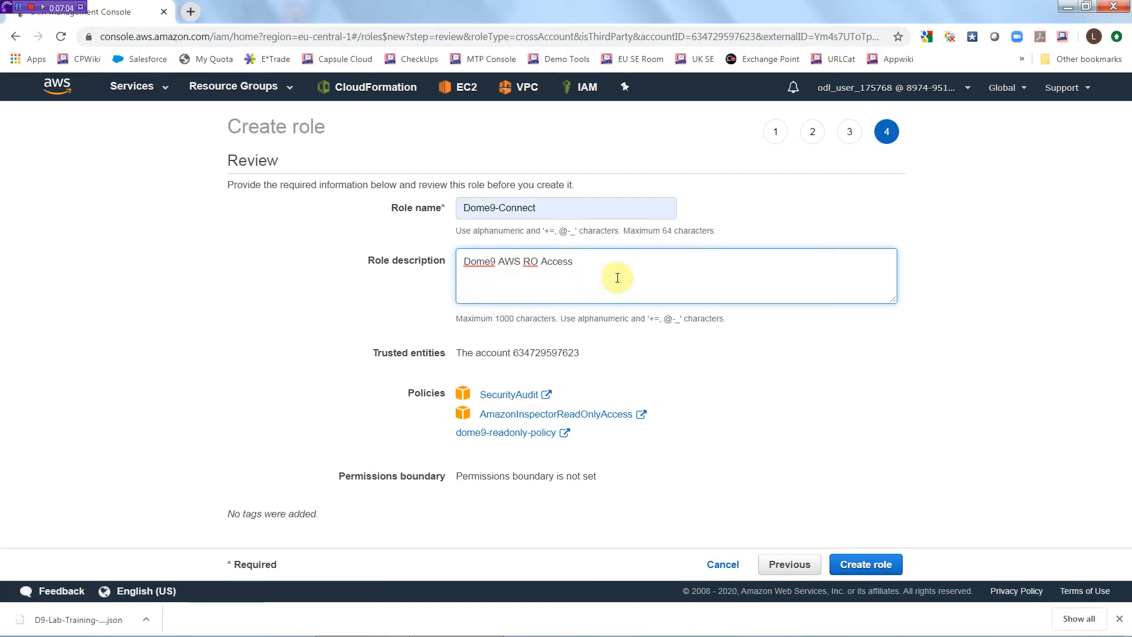
{"action": "left_click", "coordinate": [858, 565]}
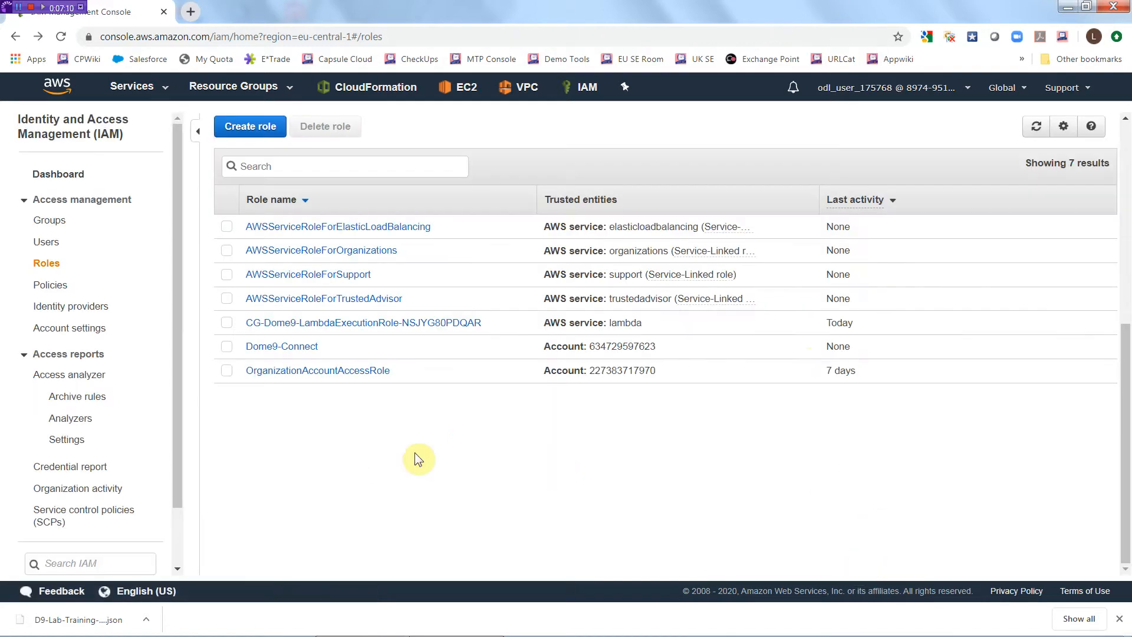
- Copy the ARN of the Dome9-Connect role and paste it as the Role ARN in CloudGuard Dome9
{"action": "left_click", "coordinate": [301, 348]}
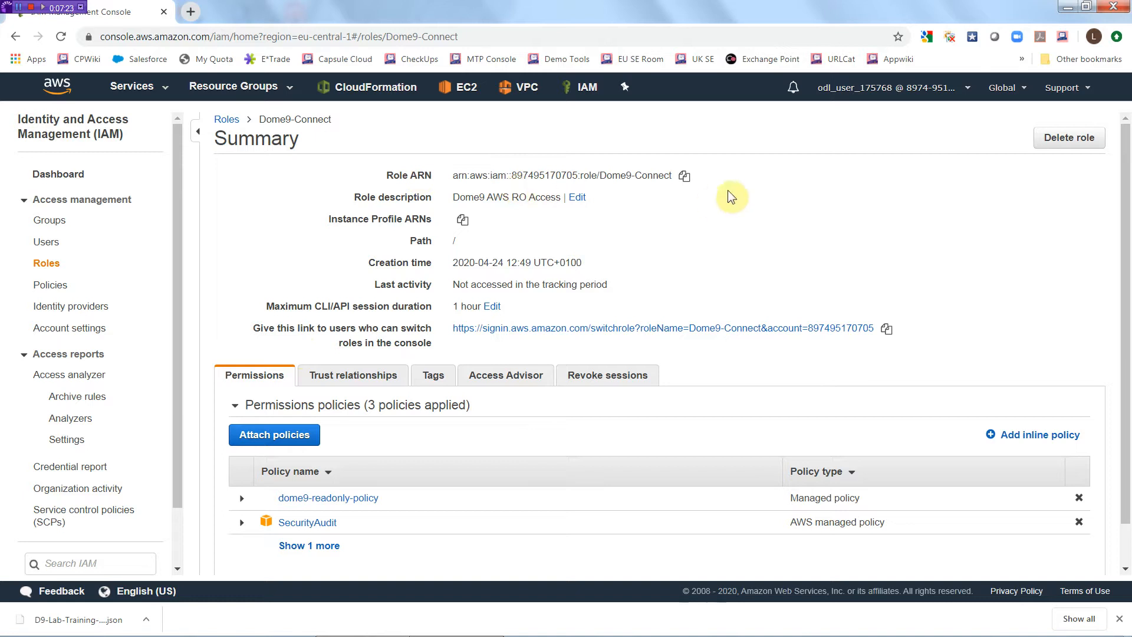
{"action": "left_click", "coordinate": [684, 182]}
{"action": "key", "text": "alt+Tab"}
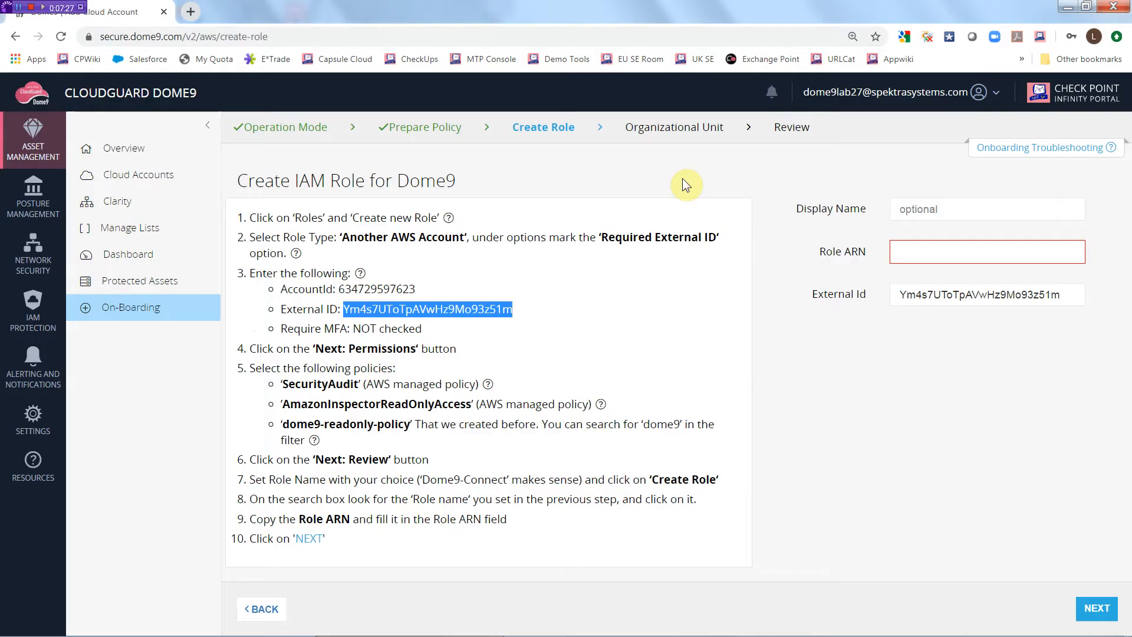
{"action": "left_click", "coordinate": [918, 249]}
{"action": "key", "text": "ctrl+v"}
- Set the cloud account's display name to "D9 AWS ReadOnly Access"
{"action": "left_click", "coordinate": [981, 214]}
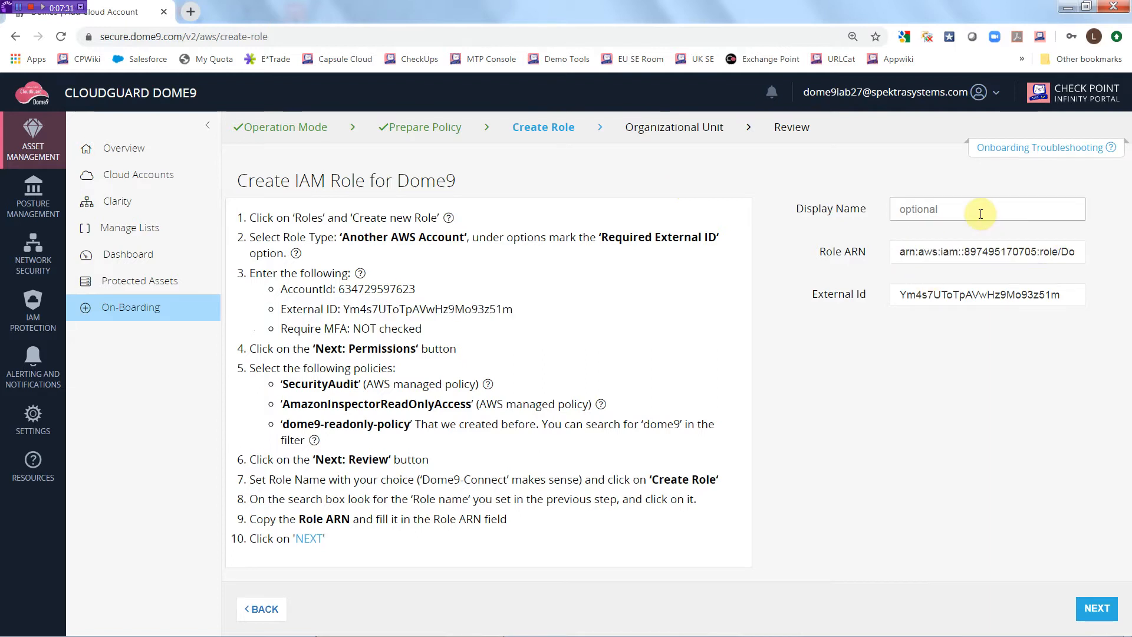
{"action": "type", "text": "D"}
{"action": "type", "text": "AWS Read"}
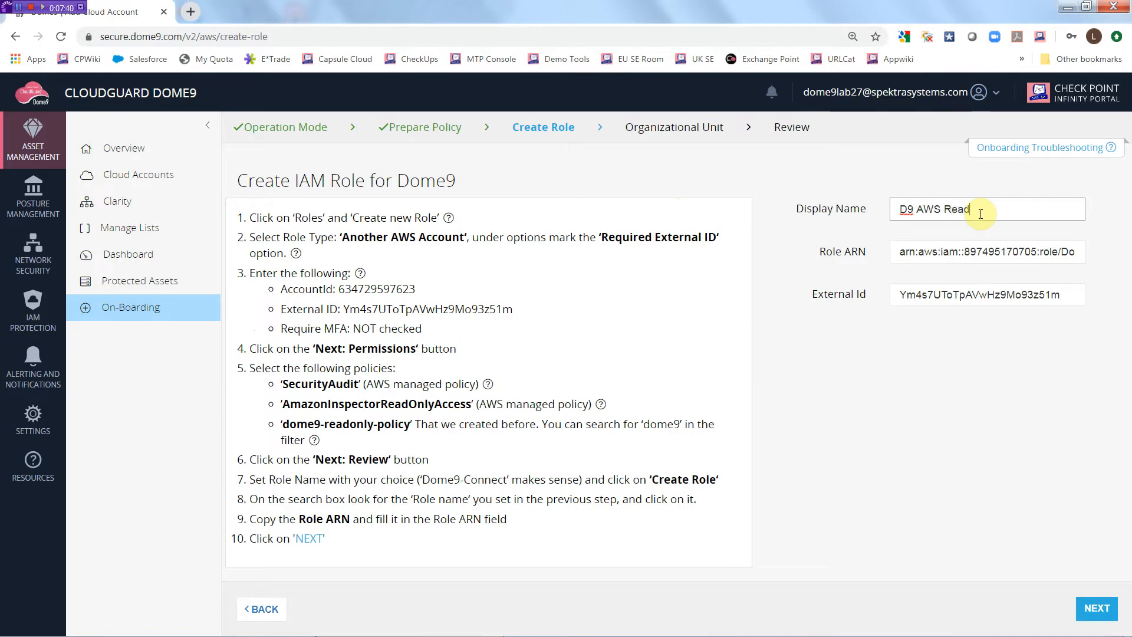
{"action": "type", "text": "Only Aceess"}
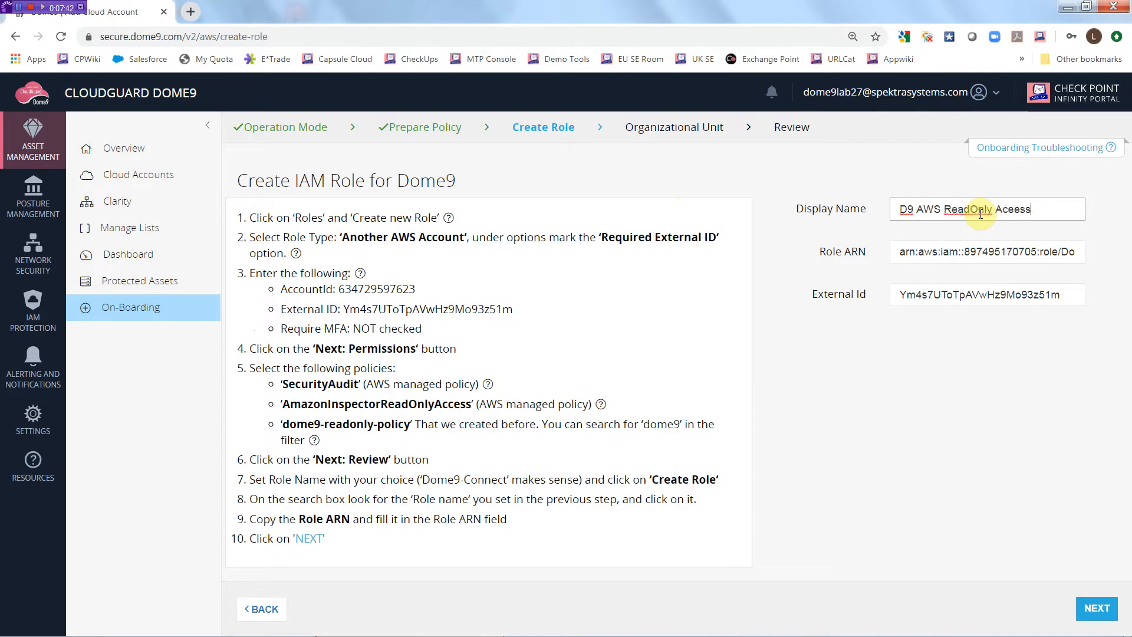
{"action": "key", "text": "BackSpace"}
{"action": "key", "text": "BackSpace"}
{"action": "key", "text": "BackSpace"}
{"action": "key", "text": "BackSpace"}
{"action": "type", "text": "ce"}
{"action": "key", "text": "BackSpace"}
{"action": "type", "text": "ess"}
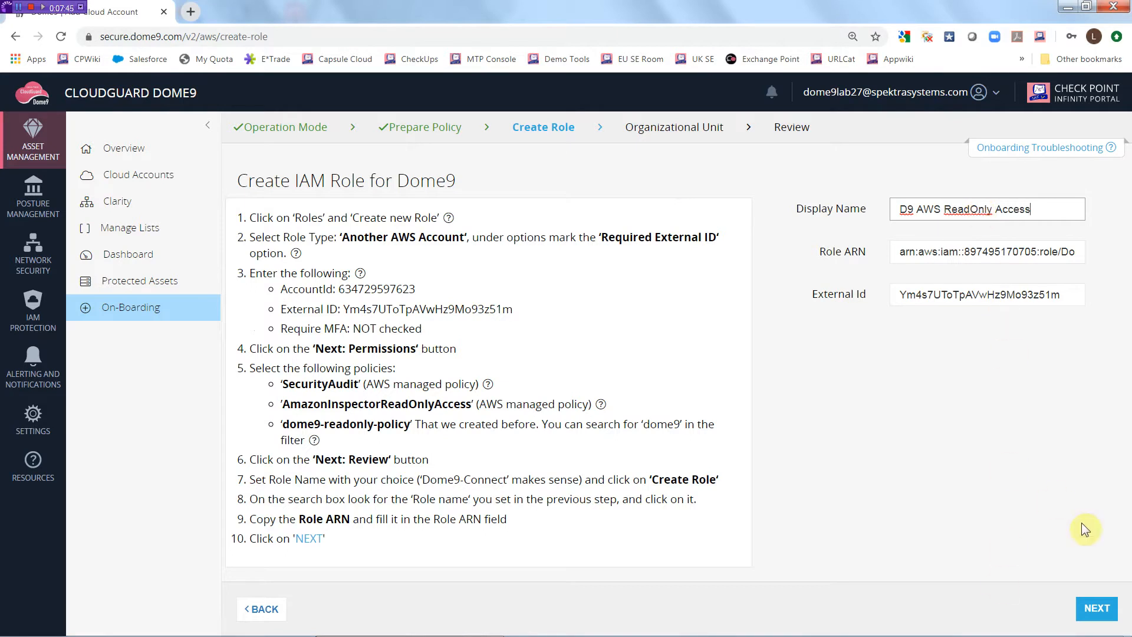
- Finish the onboarding without selecting an organizational unit and open the connected account's management page
{"action": "left_click", "coordinate": [1094, 608]}
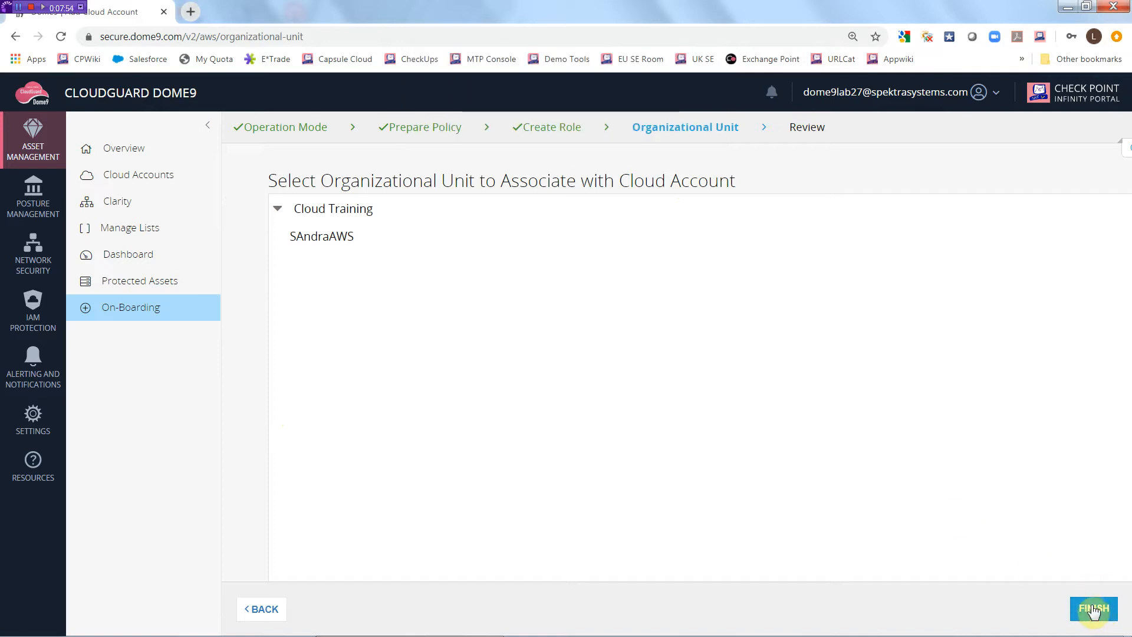
{"action": "left_click", "coordinate": [1093, 608]}
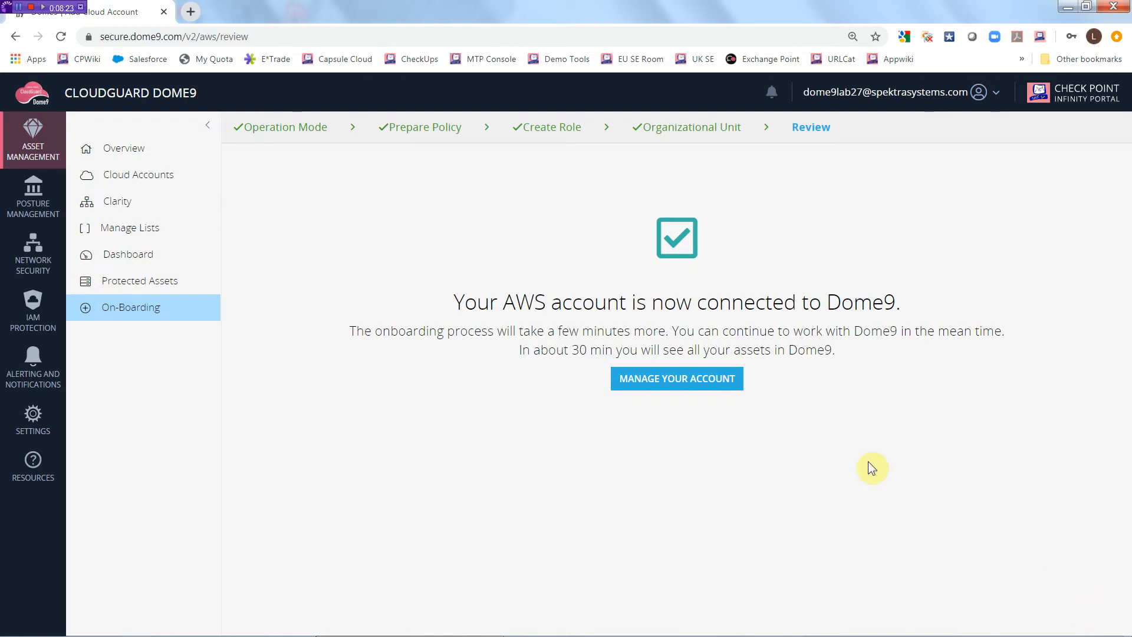
{"action": "left_click", "coordinate": [680, 379]}
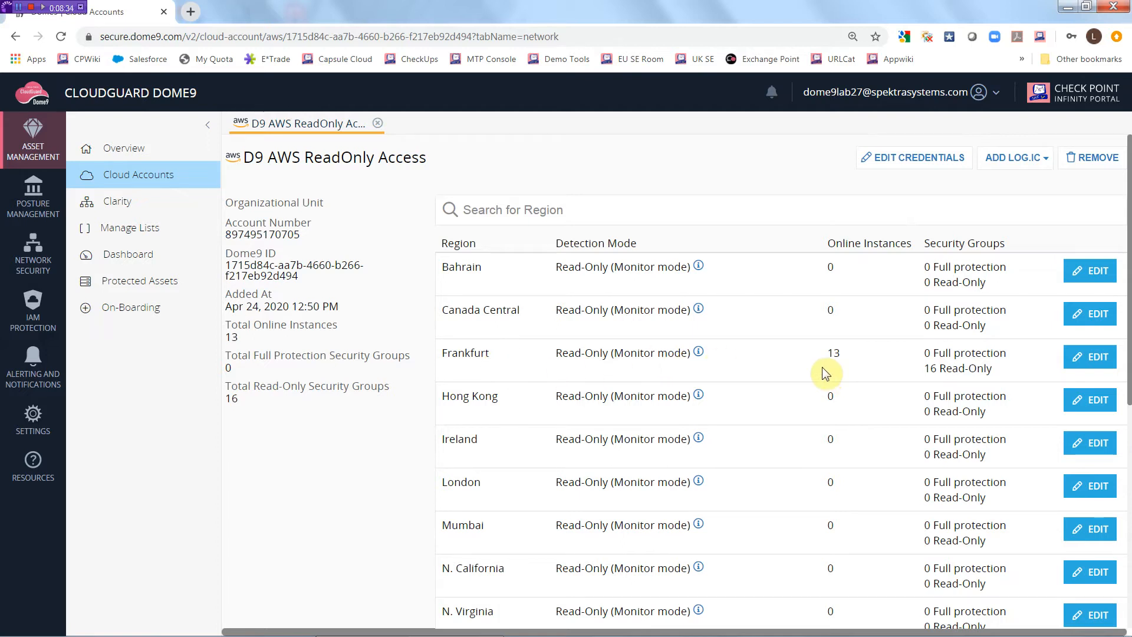
- Switch to the AWS console and view the list of EC2 instances to compare with Dome9
{"action": "key", "text": "alt+Tab"}
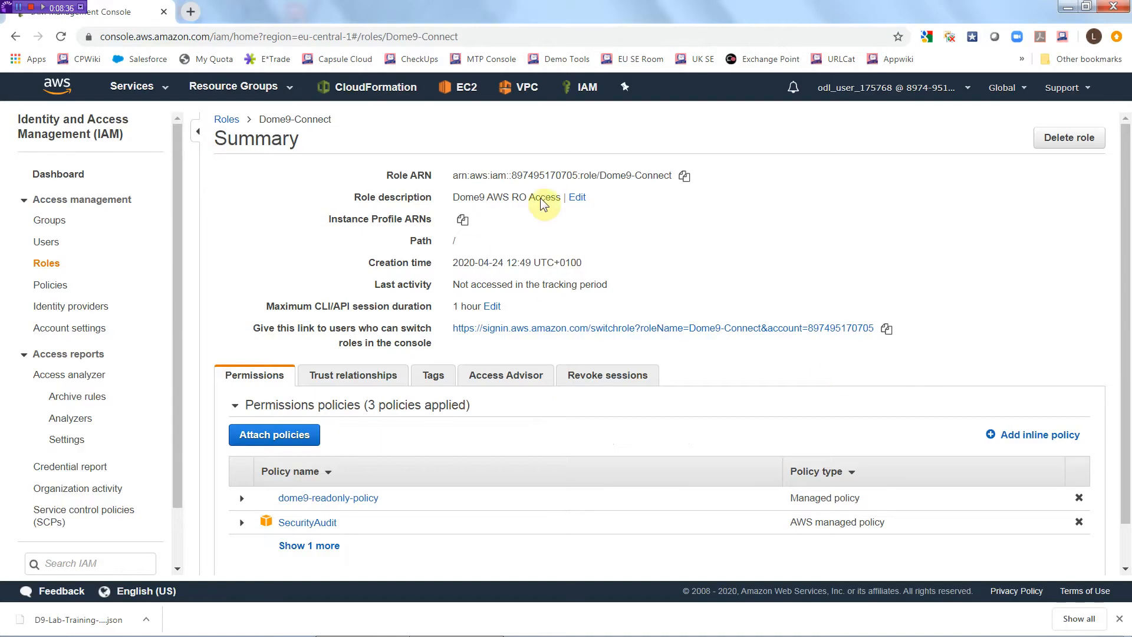
{"action": "left_click", "coordinate": [457, 94]}
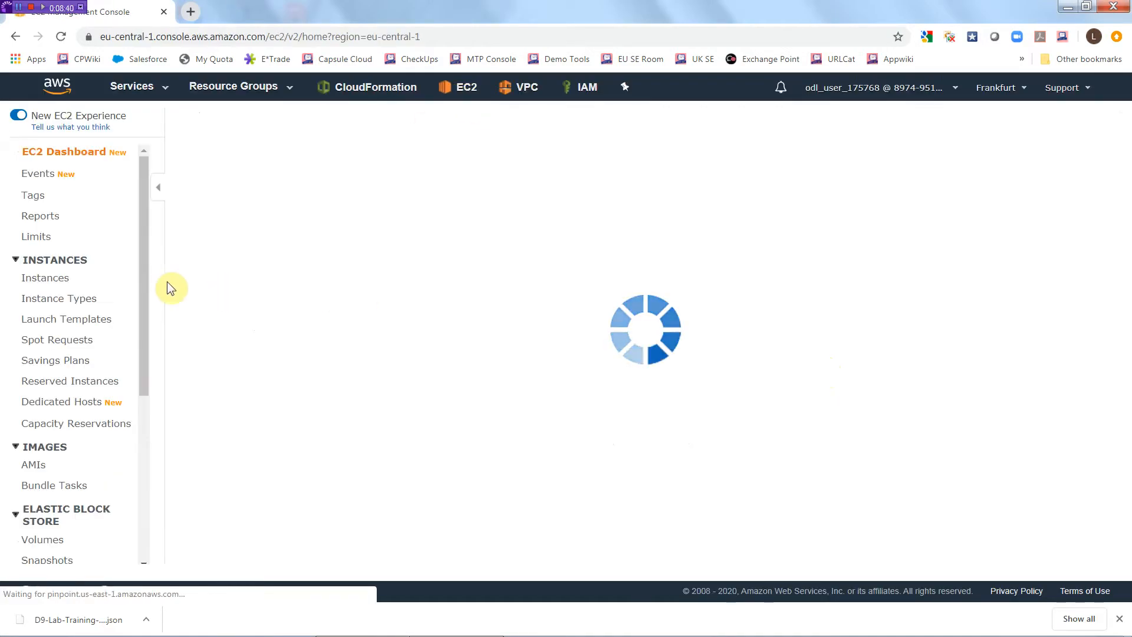
{"action": "left_click", "coordinate": [53, 280]}
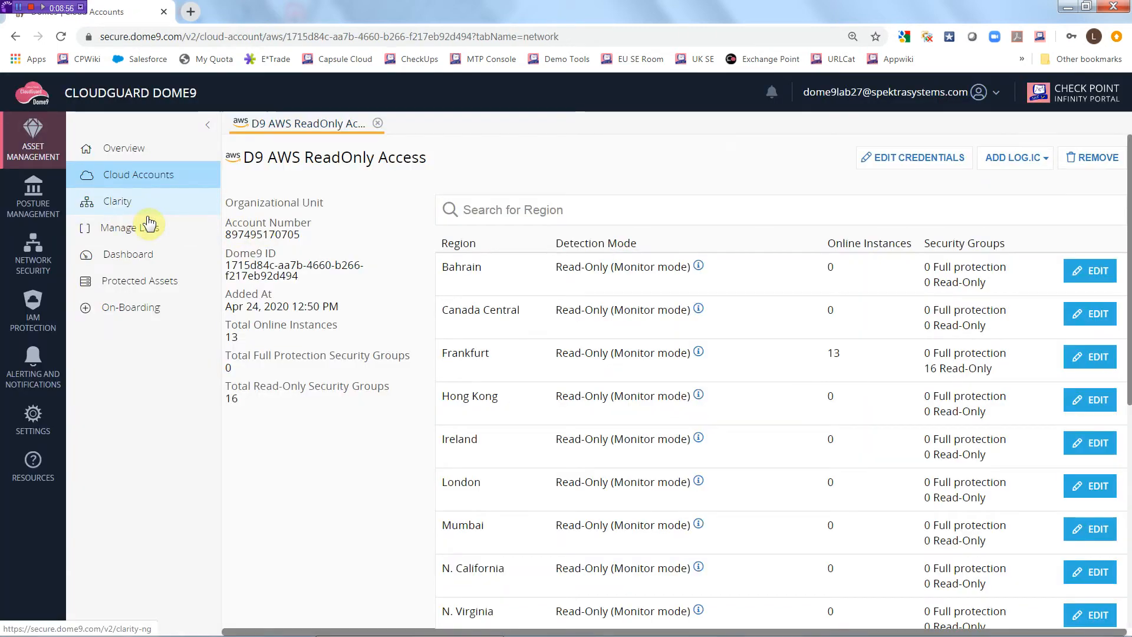
- Return to CloudGuard Dome9, compare its protected assets with the AWS instances, and open the asset management Overview
{"action": "left_click", "coordinate": [152, 282]}
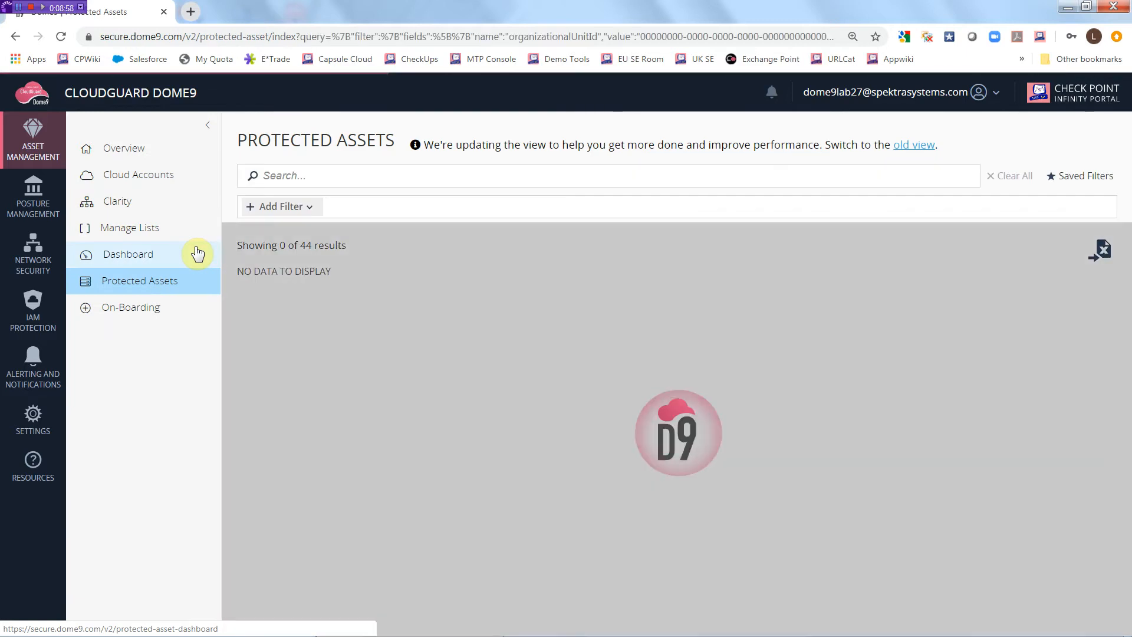
{"action": "scroll", "coordinate": [645, 376], "scroll_direction": "down", "scroll_amount": 3}
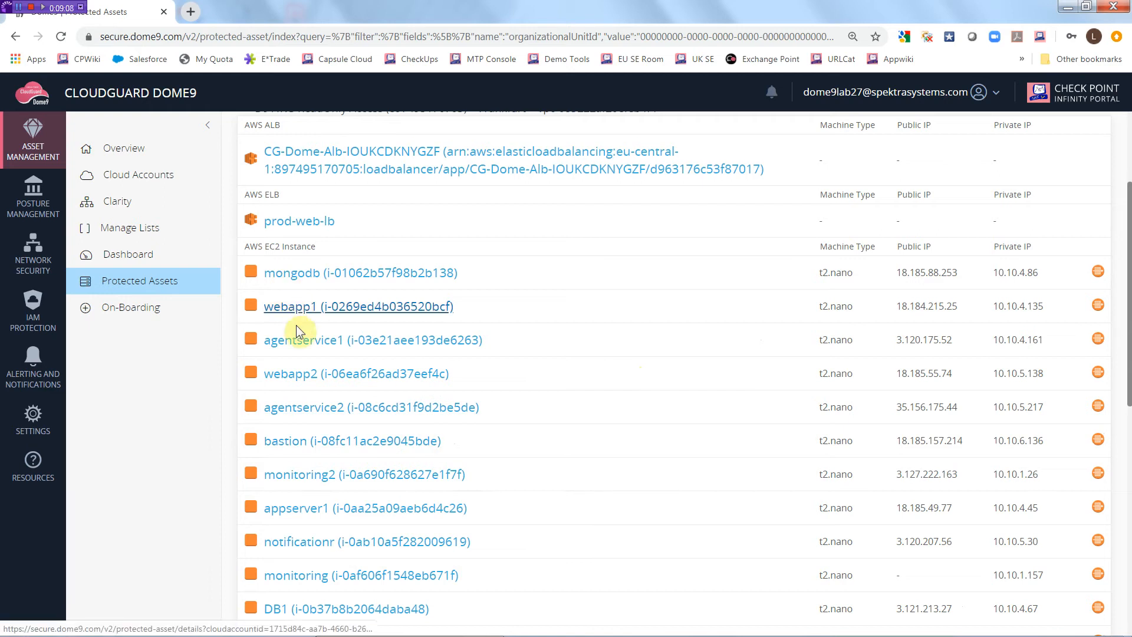
{"action": "key", "text": "alt+Tab"}
{"action": "key", "text": "alt+Tab"}
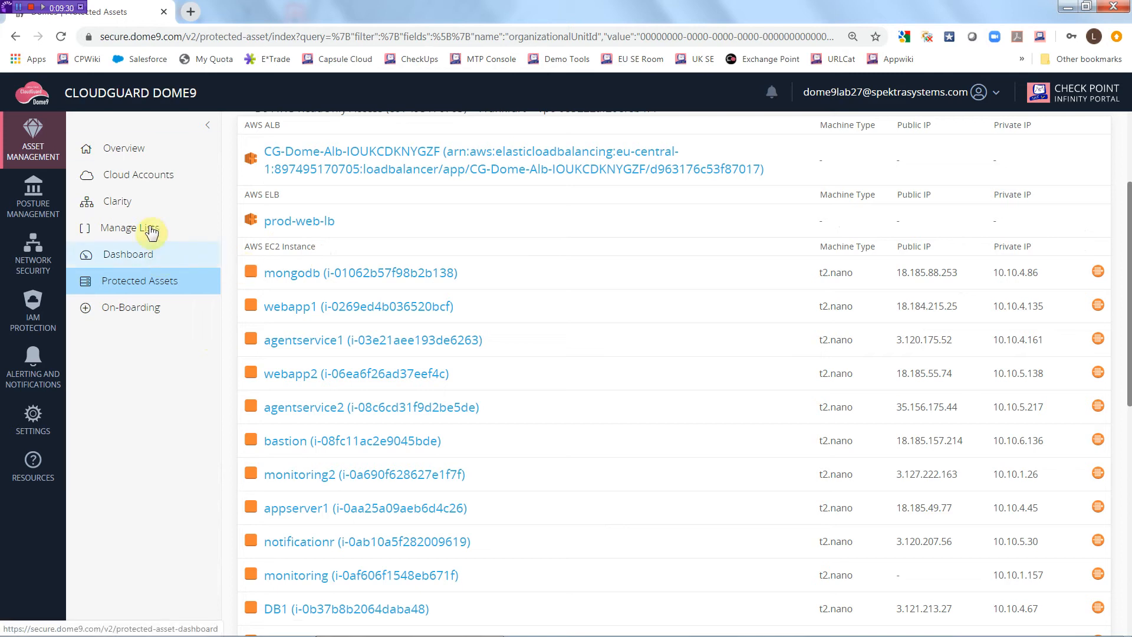
{"action": "left_click", "coordinate": [139, 153]}
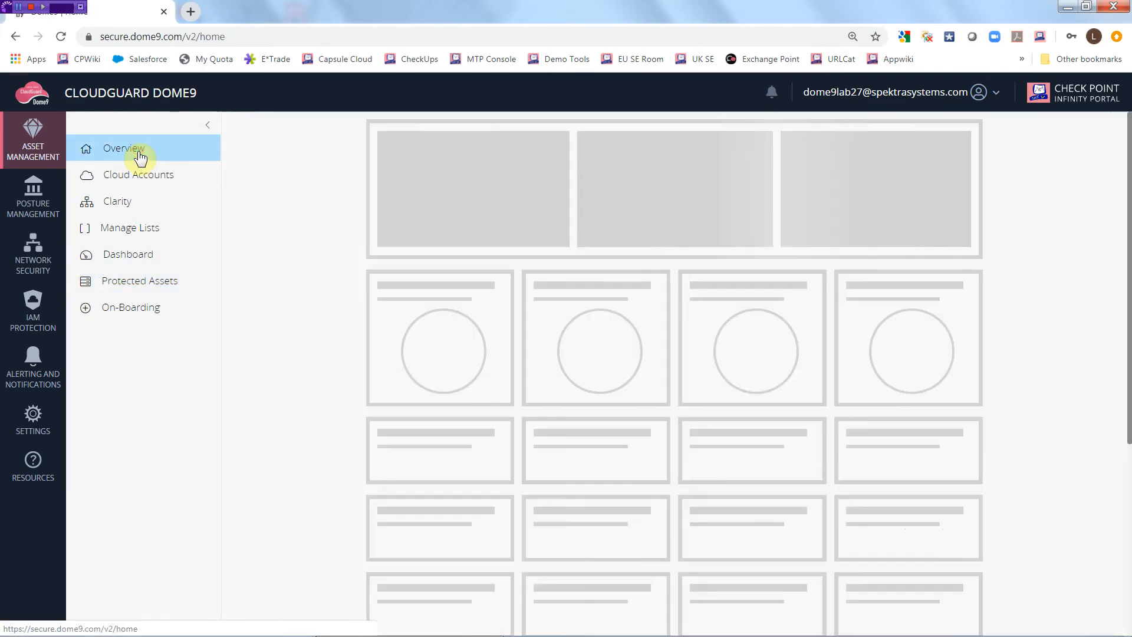